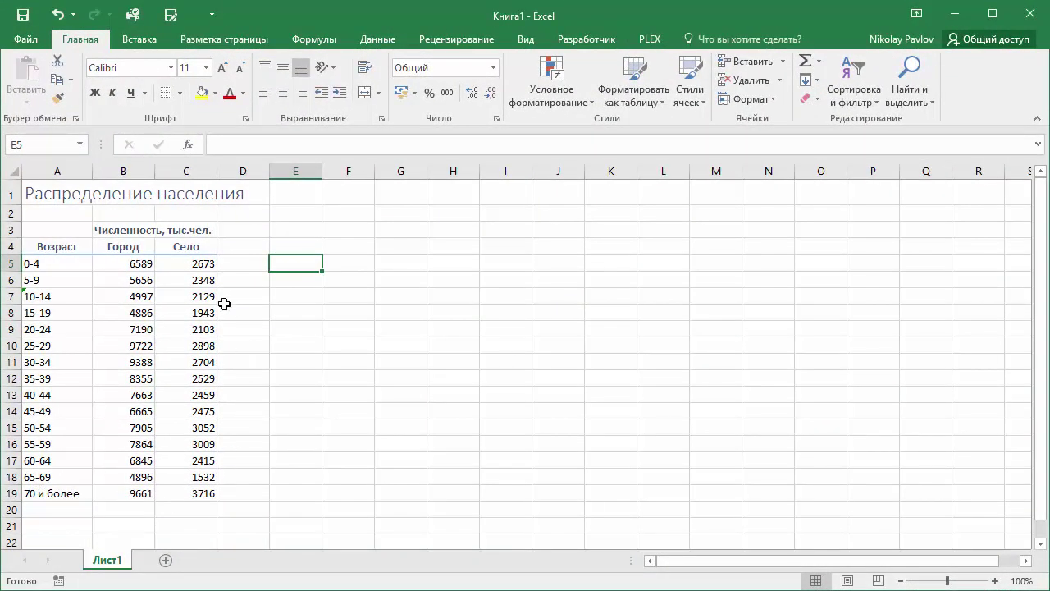
Review the Город and Село figures, then select the age table A4:C19 including headers
drag(133, 247, 122, 494)
drag(182, 244, 197, 492)
click(197, 343)
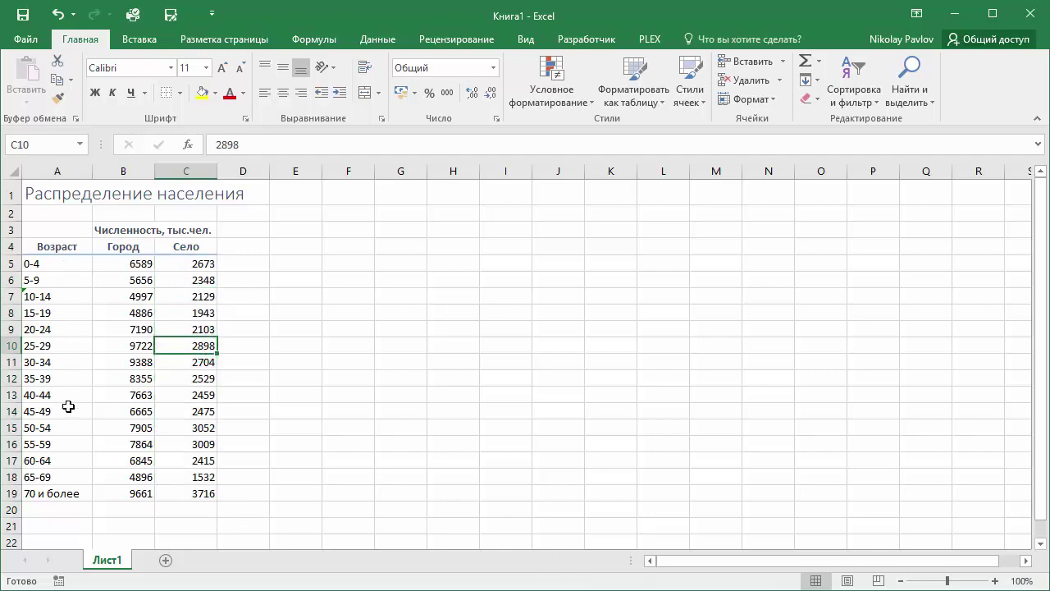
click(173, 297)
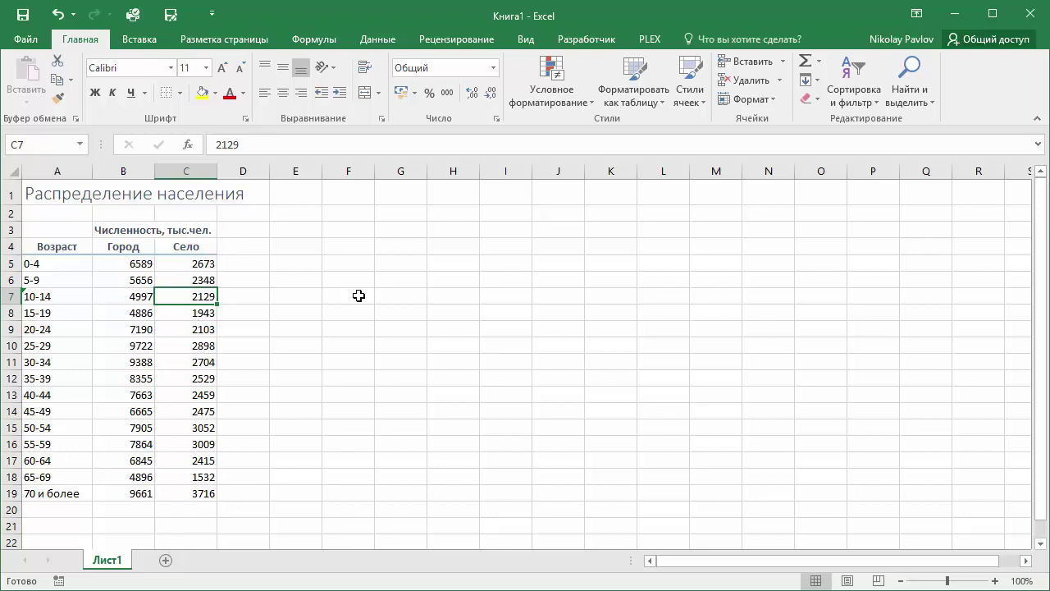
mouse_move(66, 247)
mouse_down()
mouse_move(181, 460)
mouse_move(181, 493)
mouse_up()
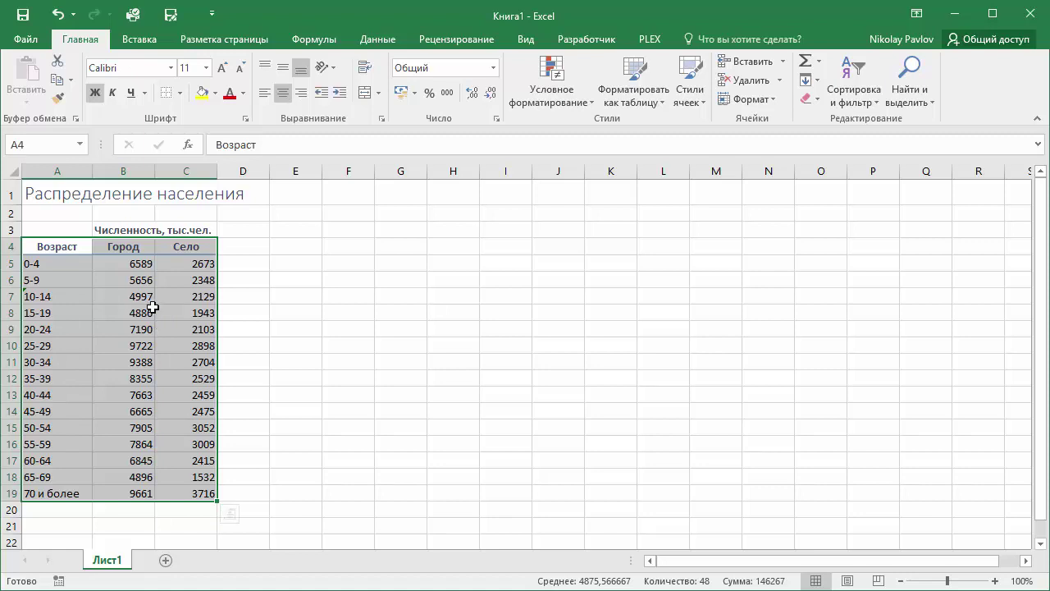
Preview the Bar and Stacked Bar chart types under All Charts, then cancel without inserting
click(142, 42)
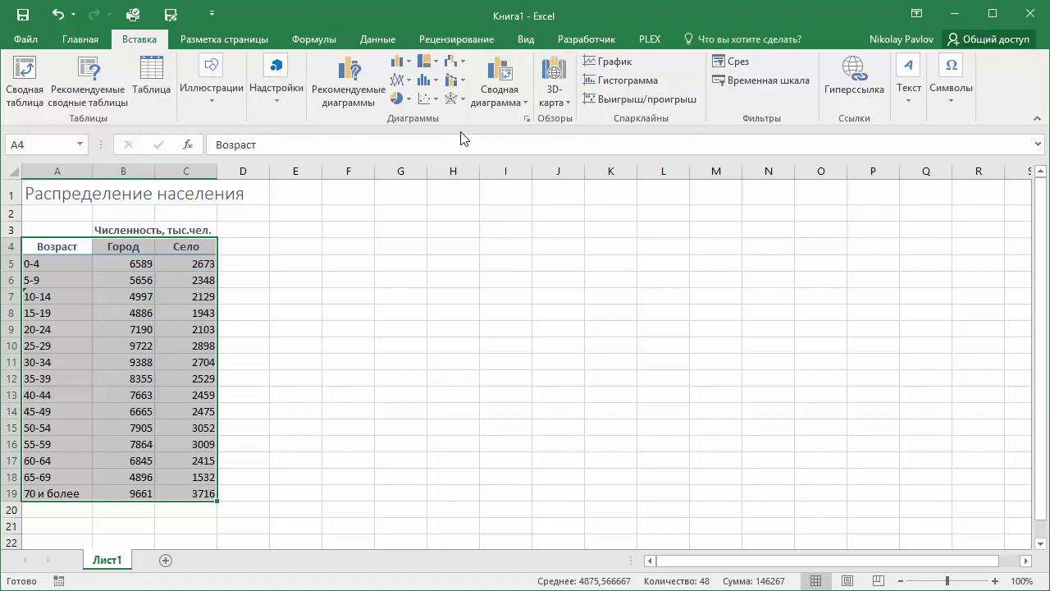
click(528, 124)
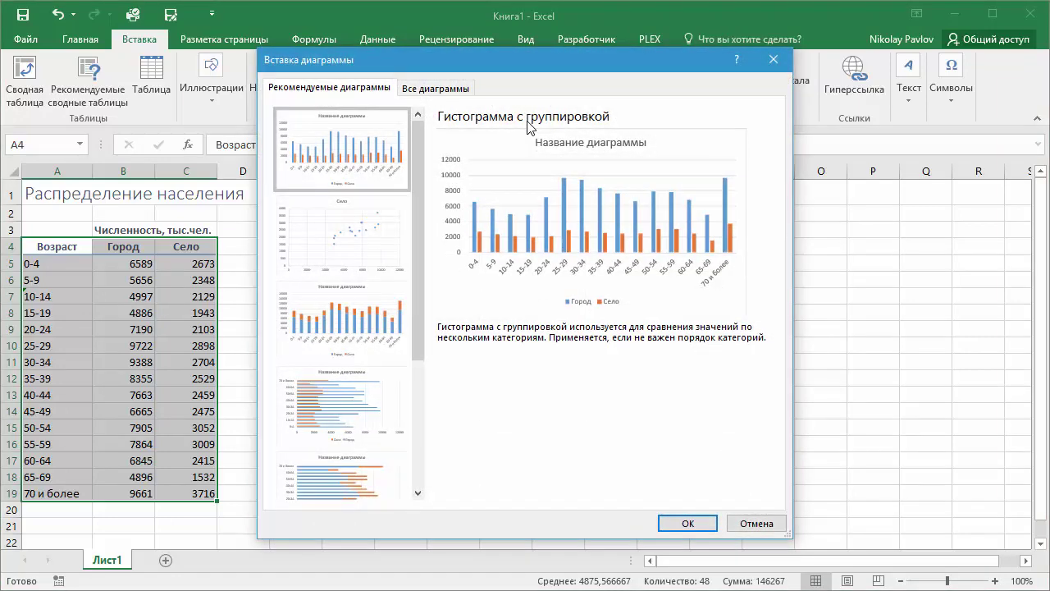
click(442, 91)
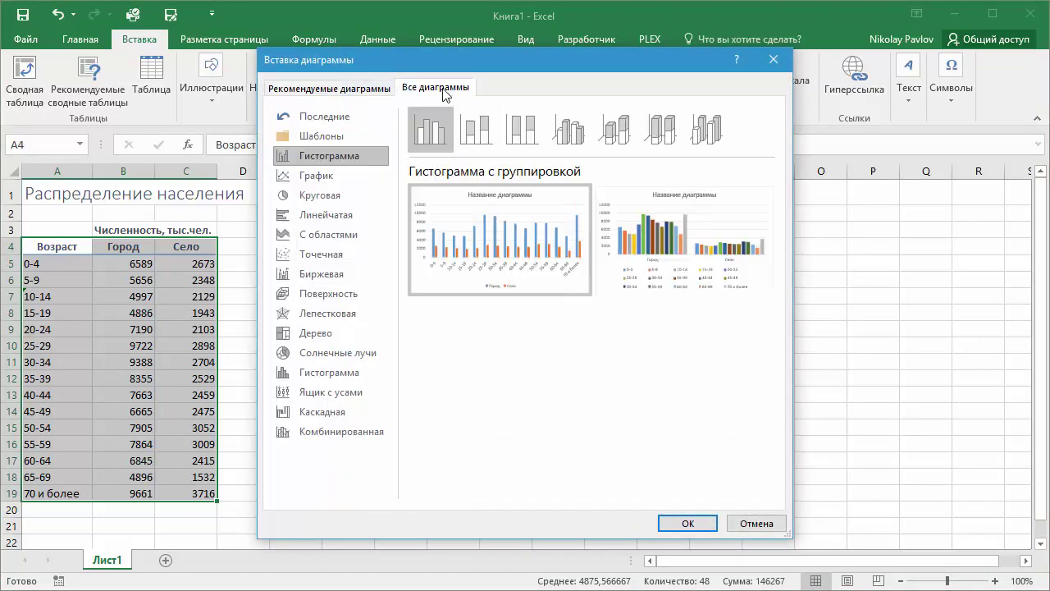
click(343, 216)
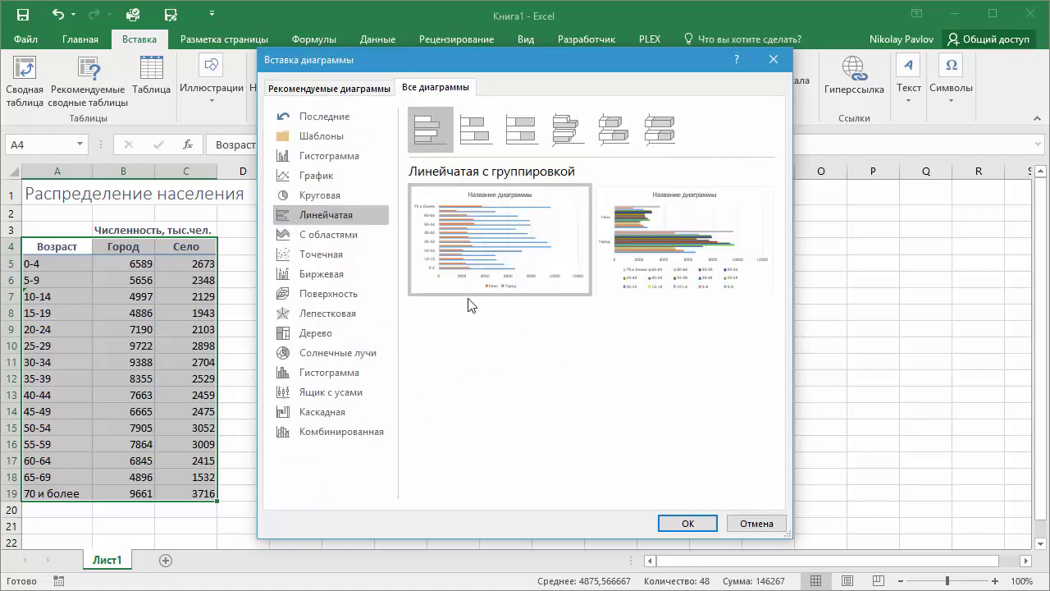
mouse_move(502, 251)
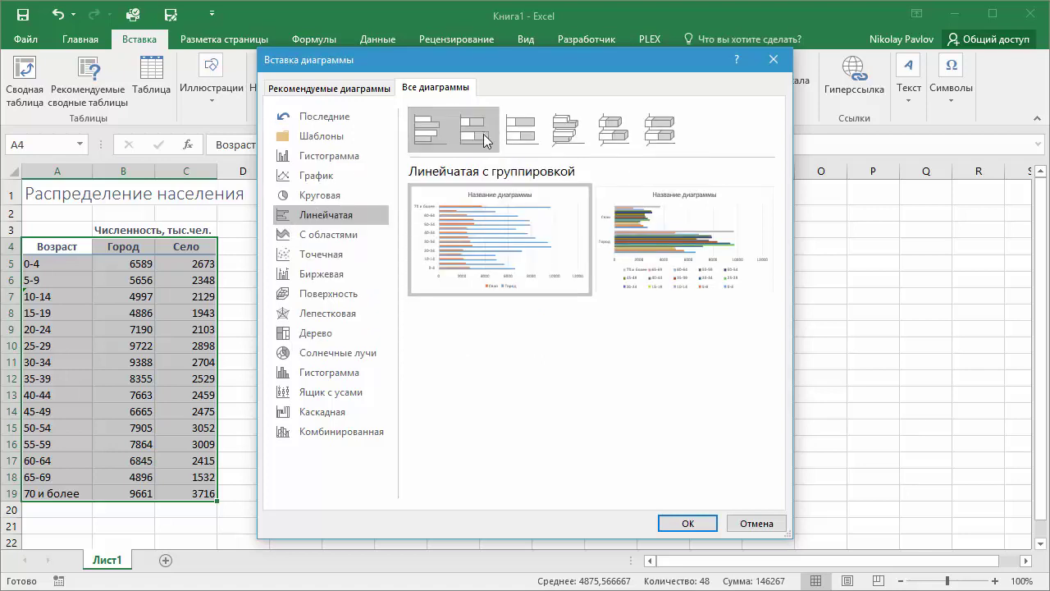
click(480, 130)
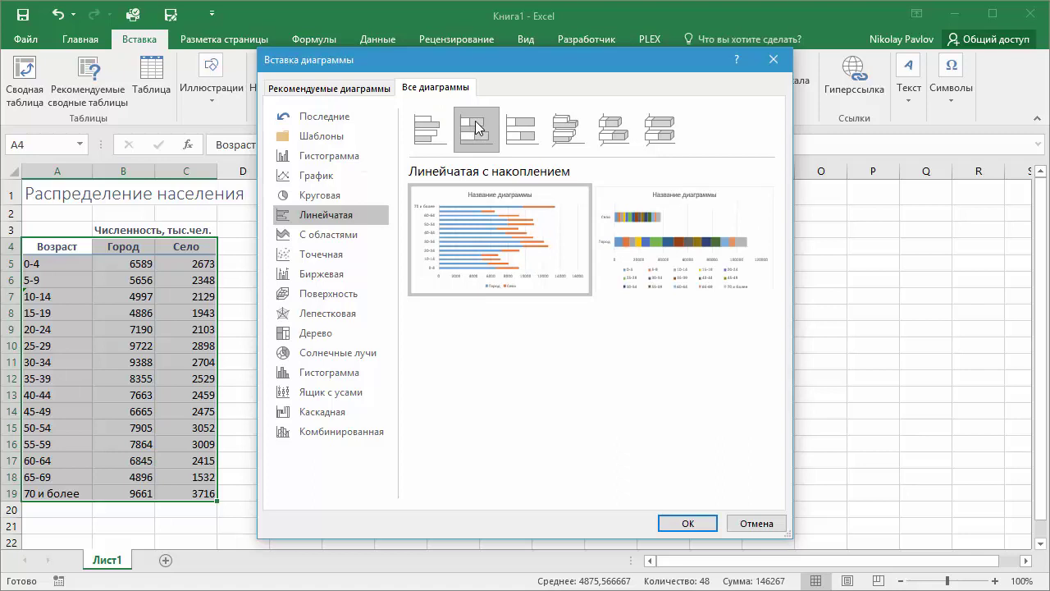
mouse_move(508, 251)
click(756, 523)
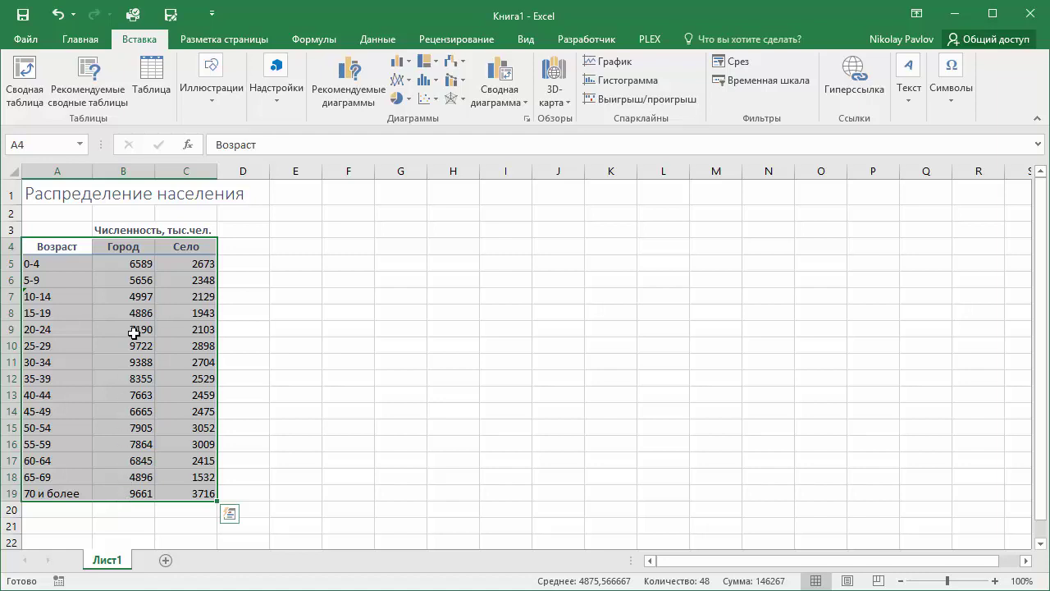
click(124, 265)
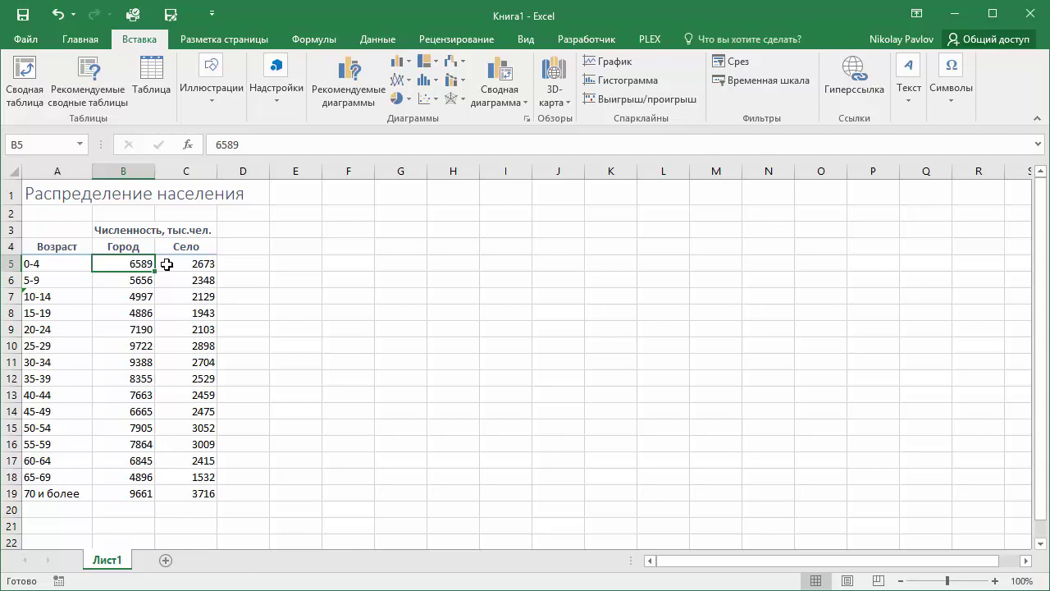
Leave C5 unchanged and enter -1 in the empty cell F3
double_click(174, 263)
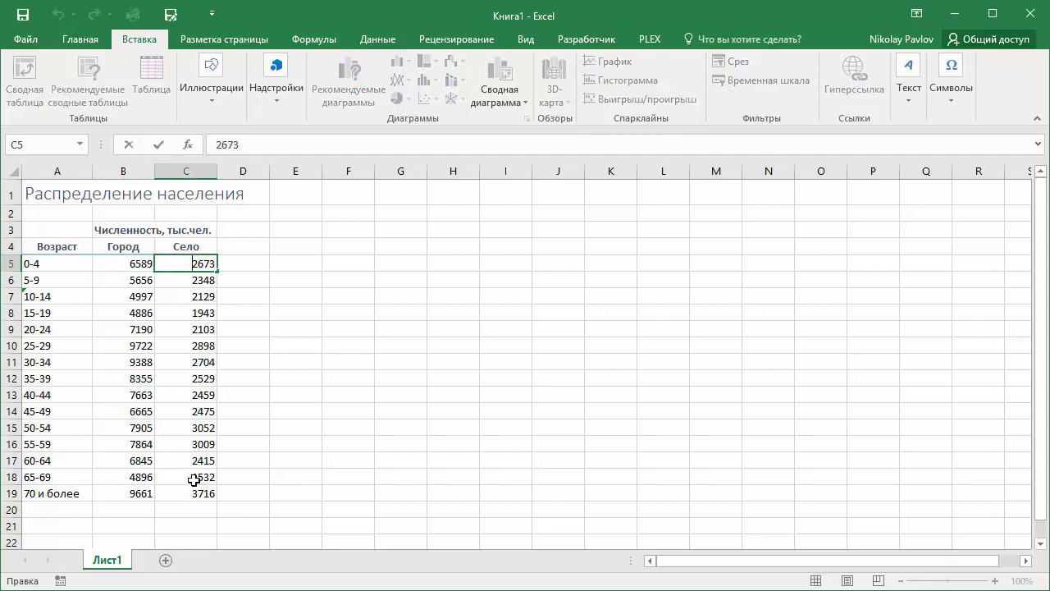
click(187, 281)
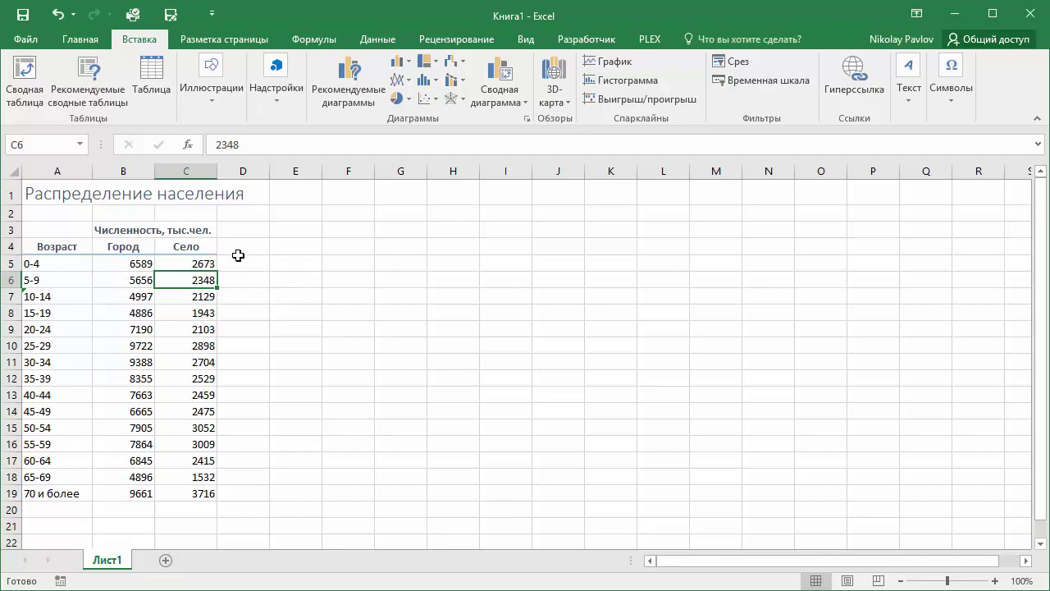
click(356, 229)
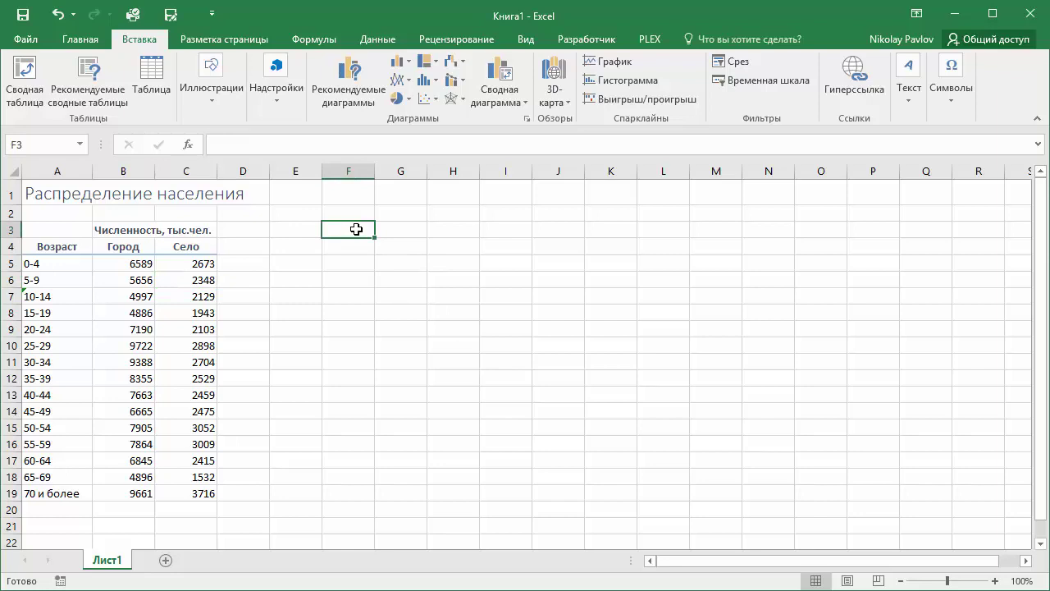
text(-1)
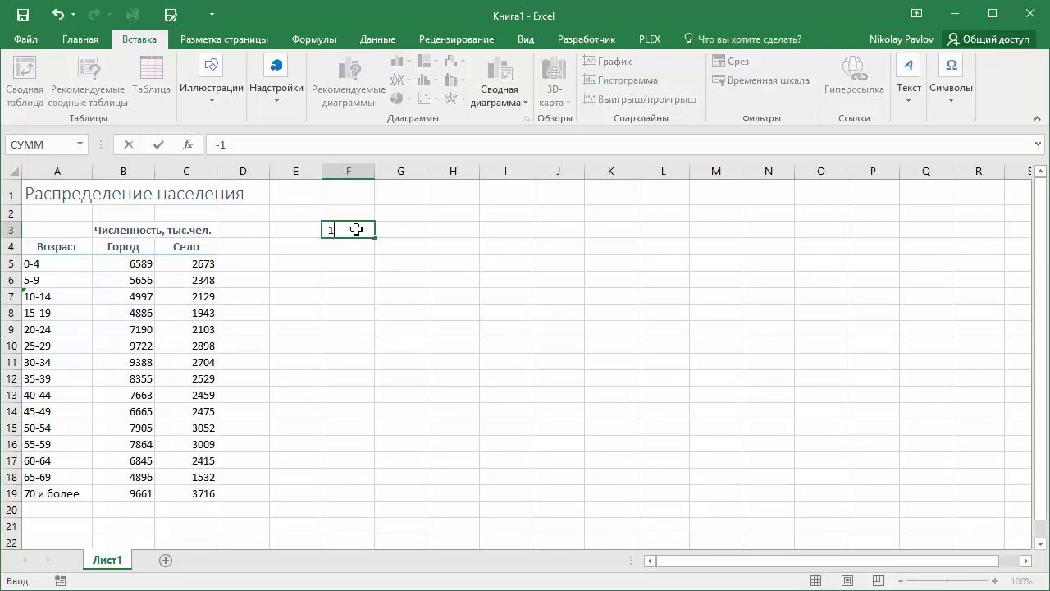
key(Return)
Copy the -1 in F3 and select the Город values B5:B19
click(356, 229)
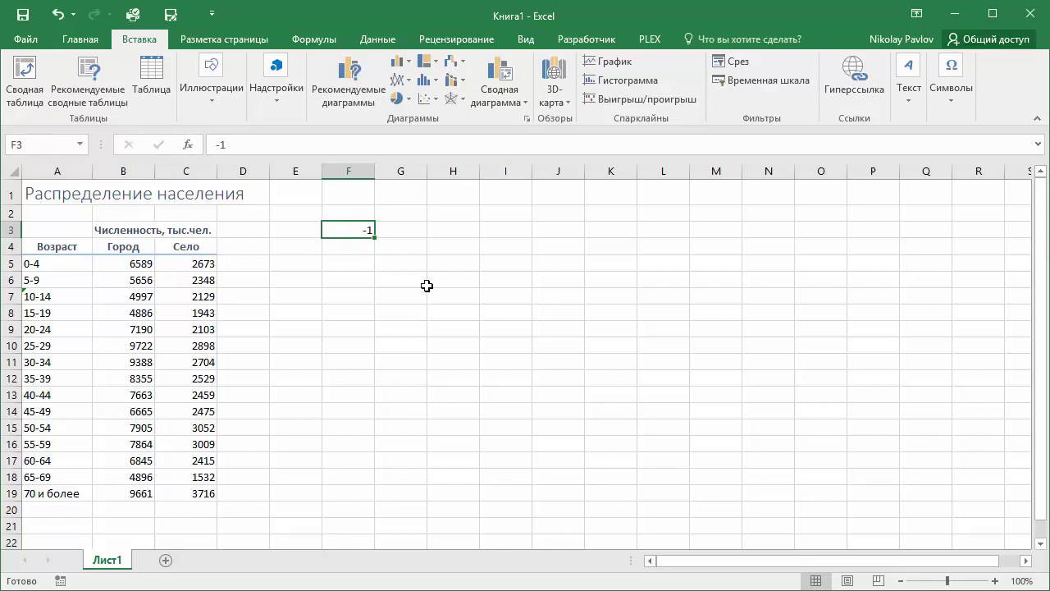
right_click(370, 231)
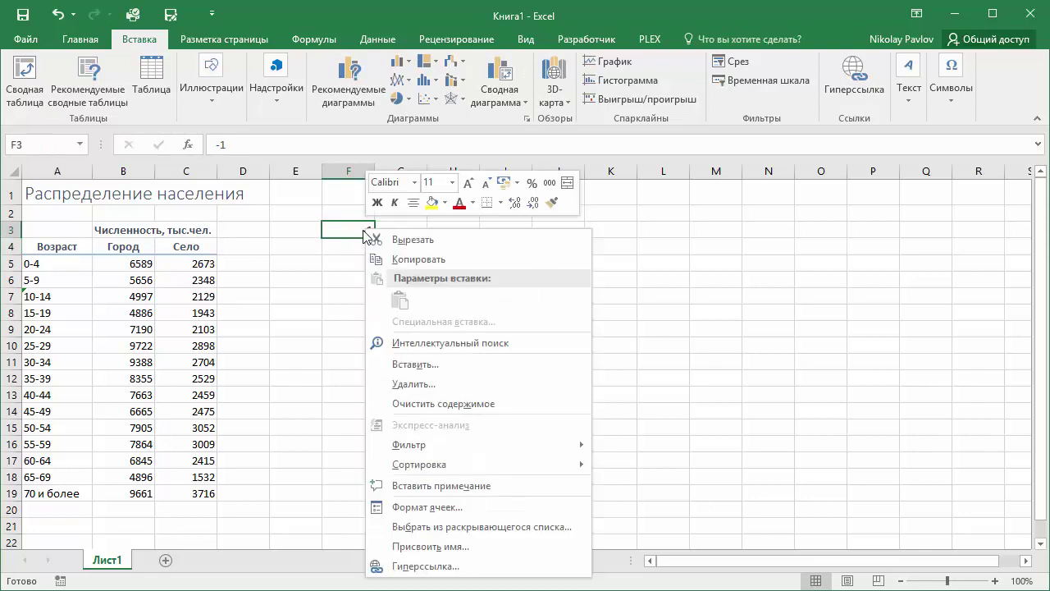
click(404, 260)
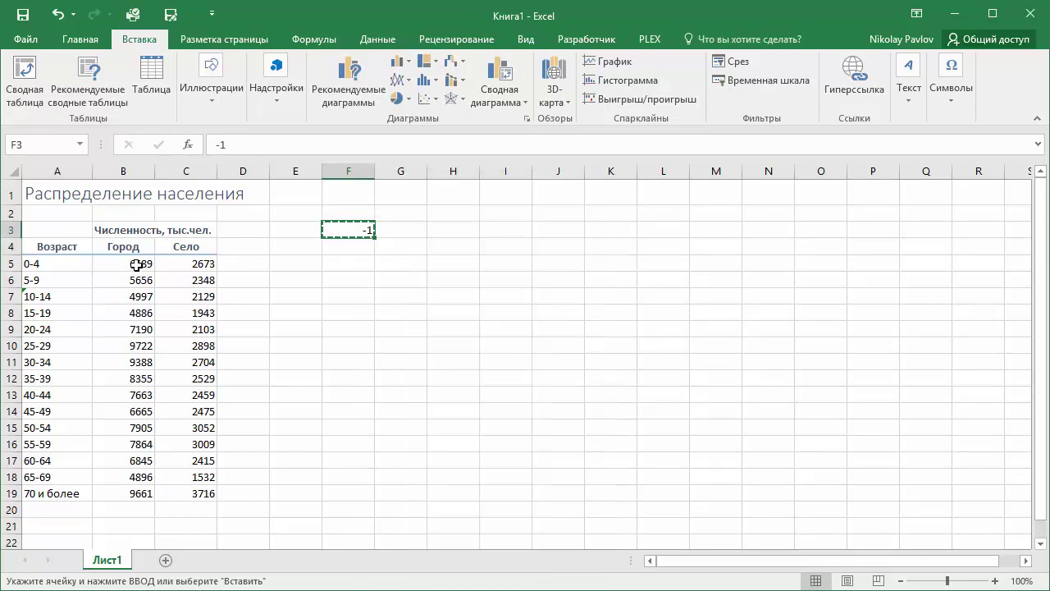
drag(136, 263, 125, 493)
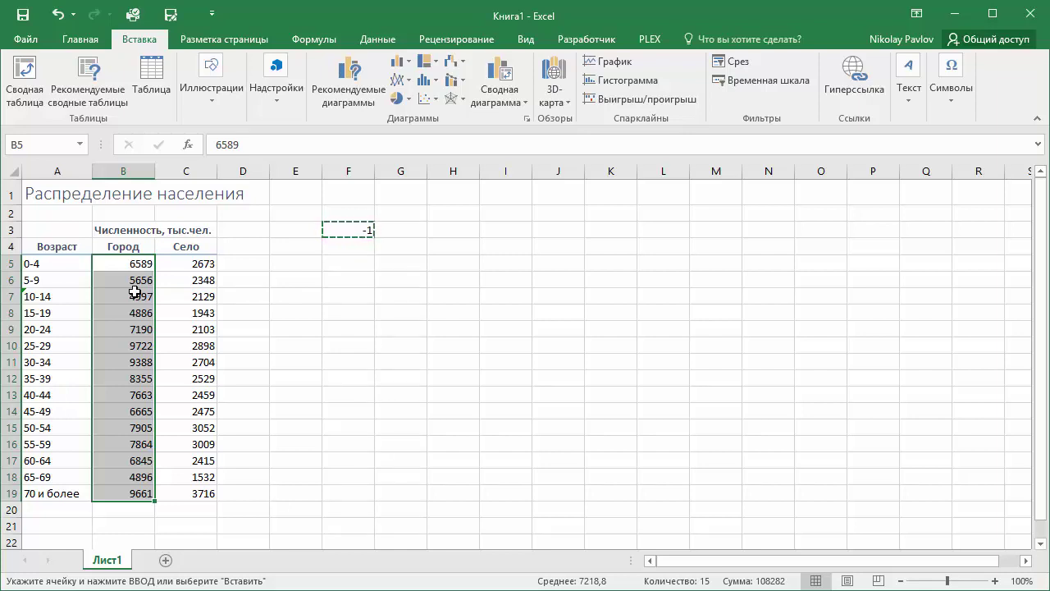
Paste Special the copied -1 onto B5:B19 using Values and Multiply to negate them
right_click(135, 293)
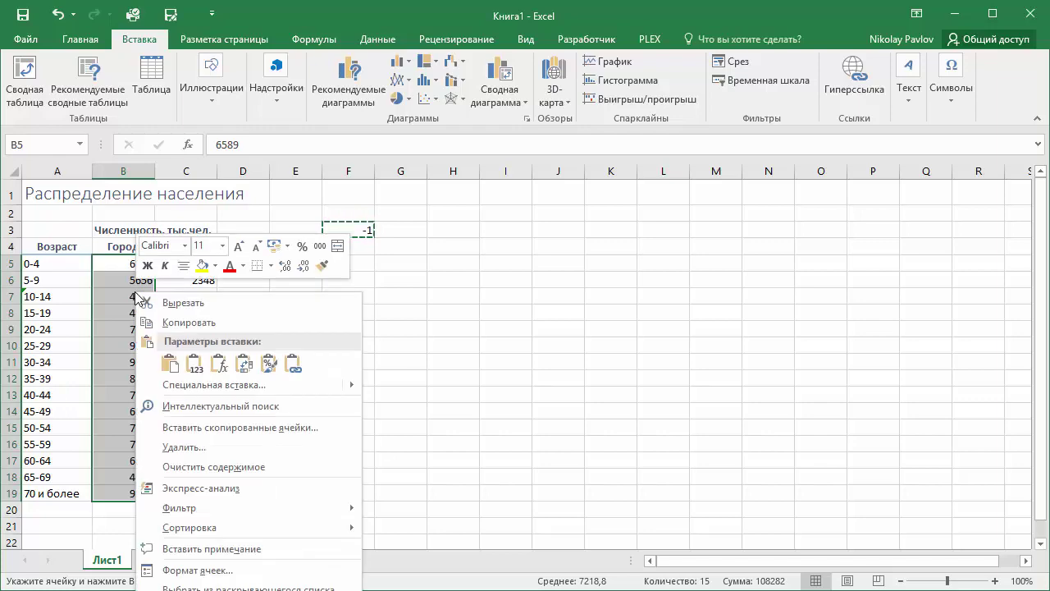
click(164, 386)
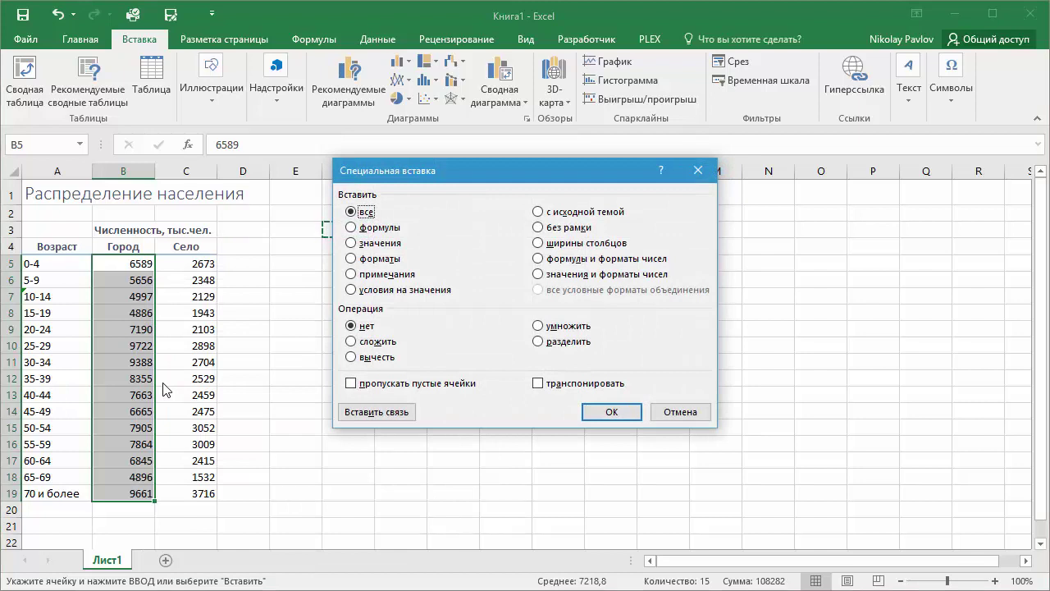
click(394, 245)
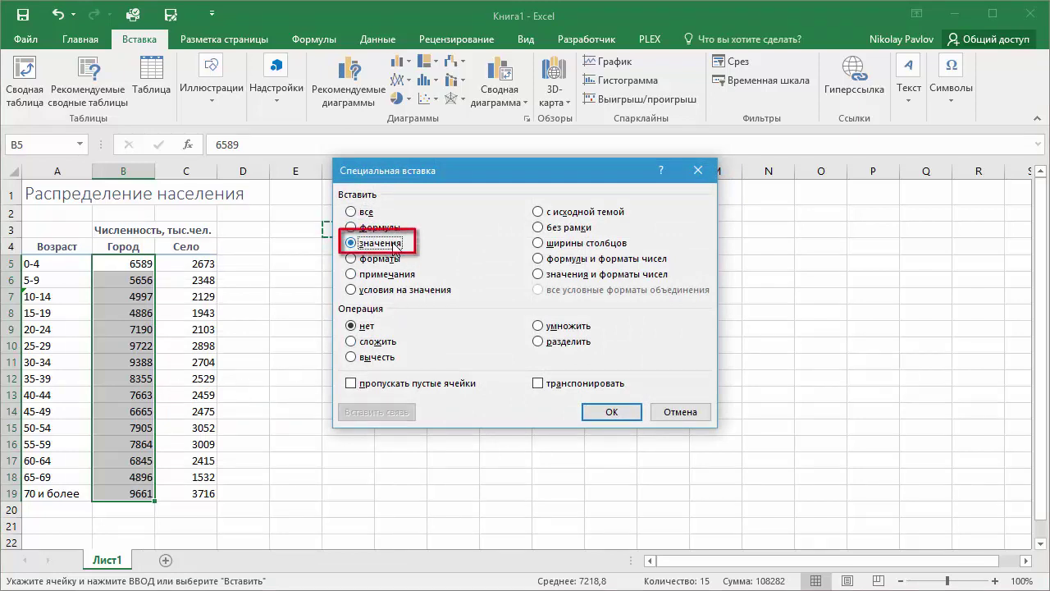
click(539, 326)
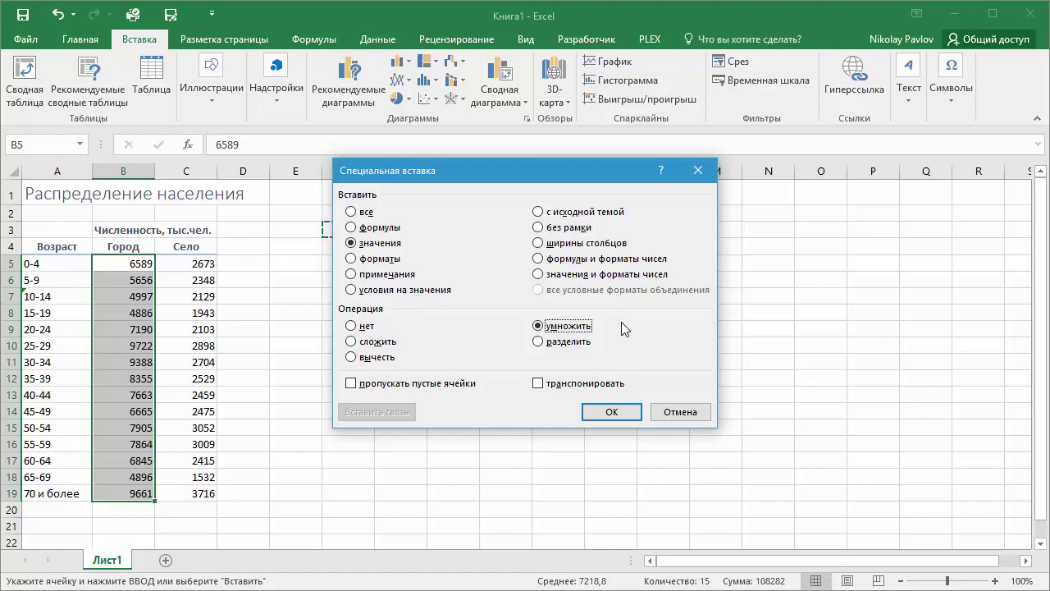
click(609, 411)
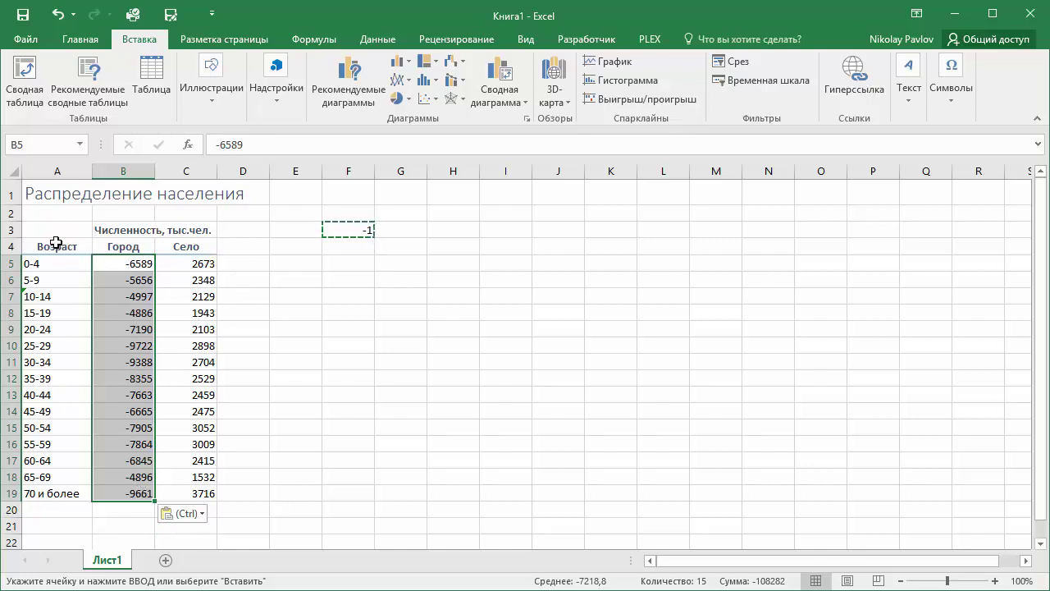
Select the age table and insert a Stacked Bar chart from All Charts > Bar
mouse_move(56, 244)
mouse_down()
mouse_move(180, 255)
mouse_move(186, 493)
mouse_up()
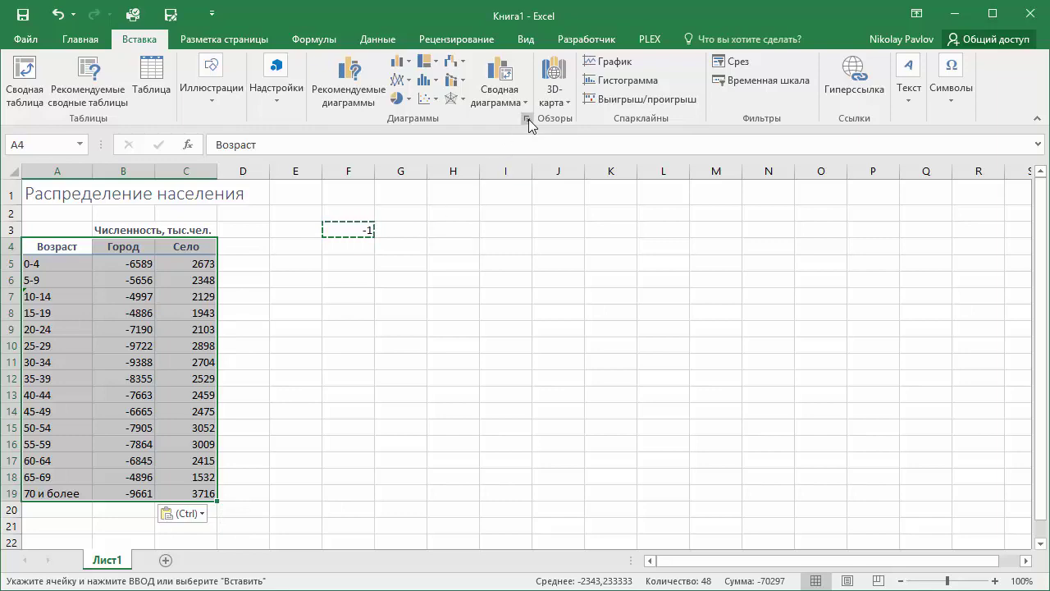
click(529, 119)
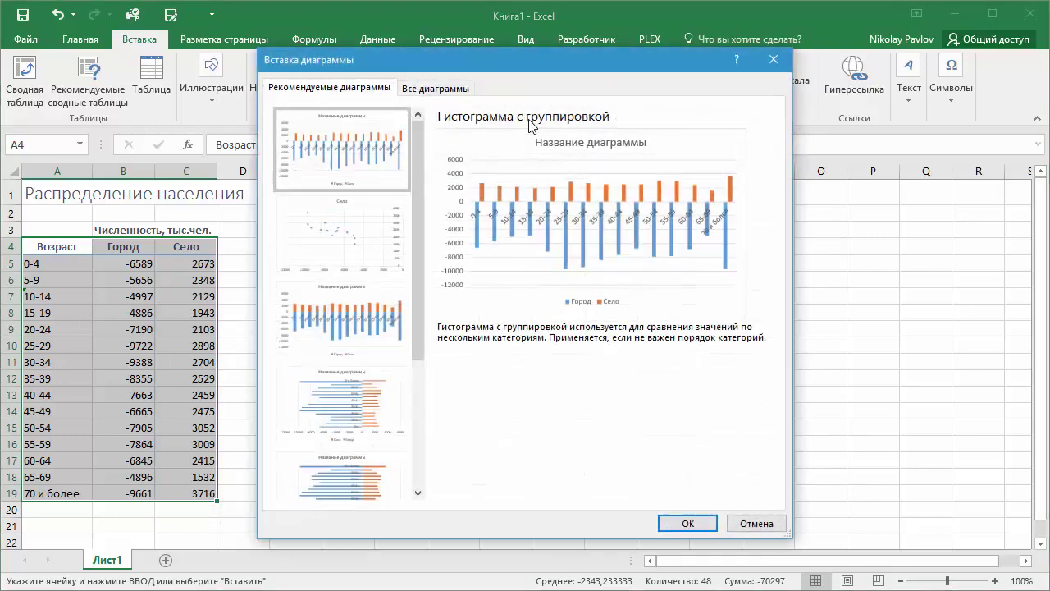
click(420, 92)
click(328, 218)
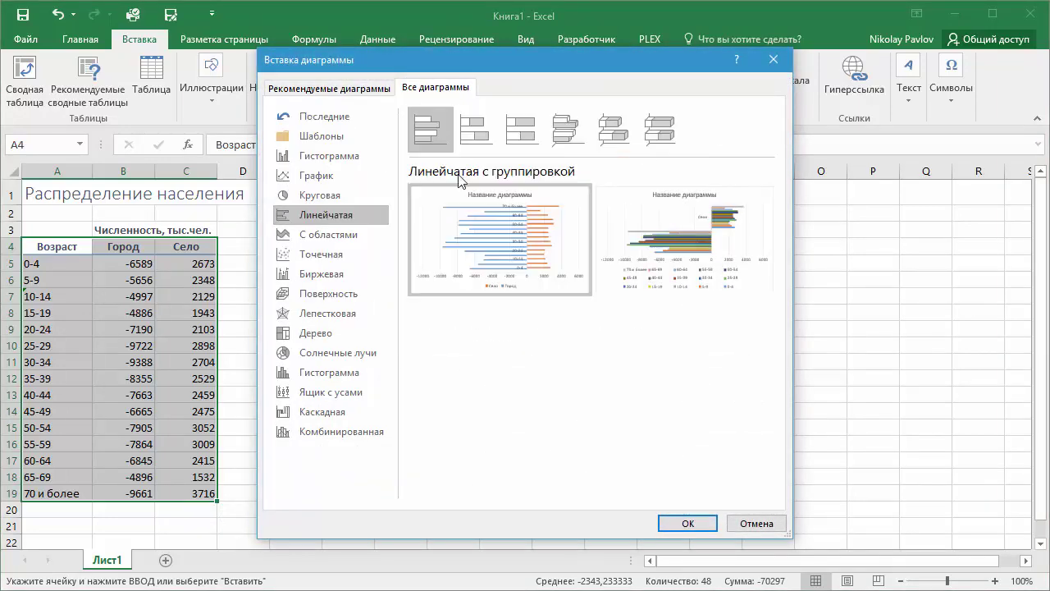
click(479, 130)
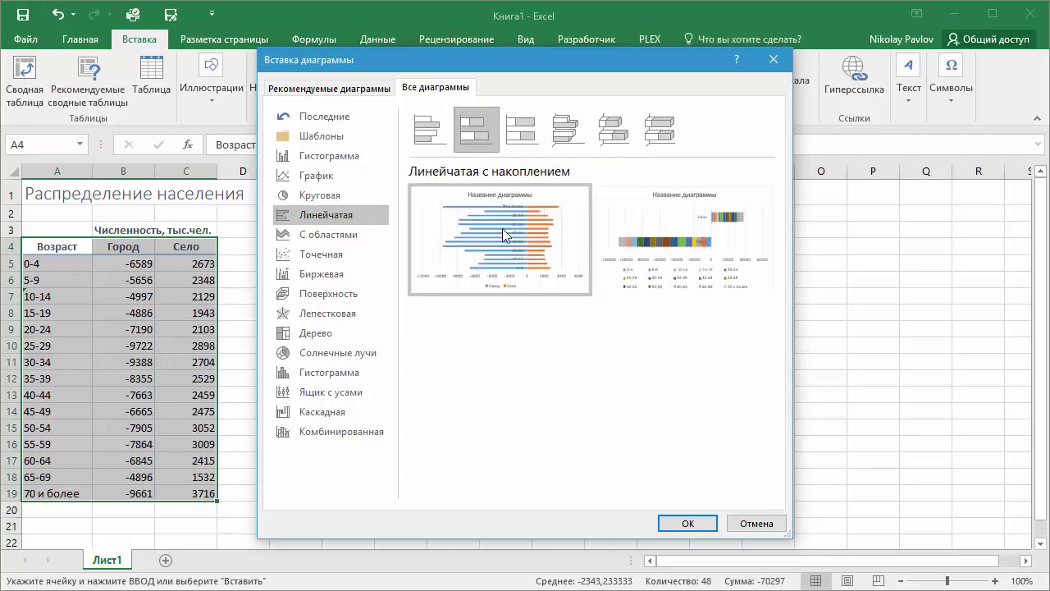
click(682, 524)
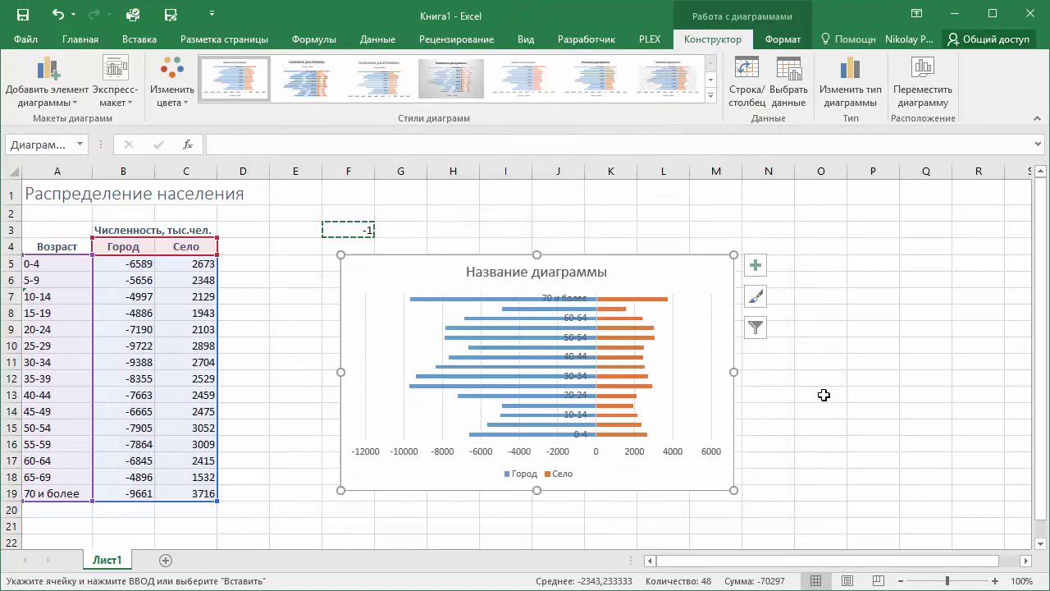
Clear the F3 copy marquee, then move the chart beside the table and enlarge it
click(352, 229)
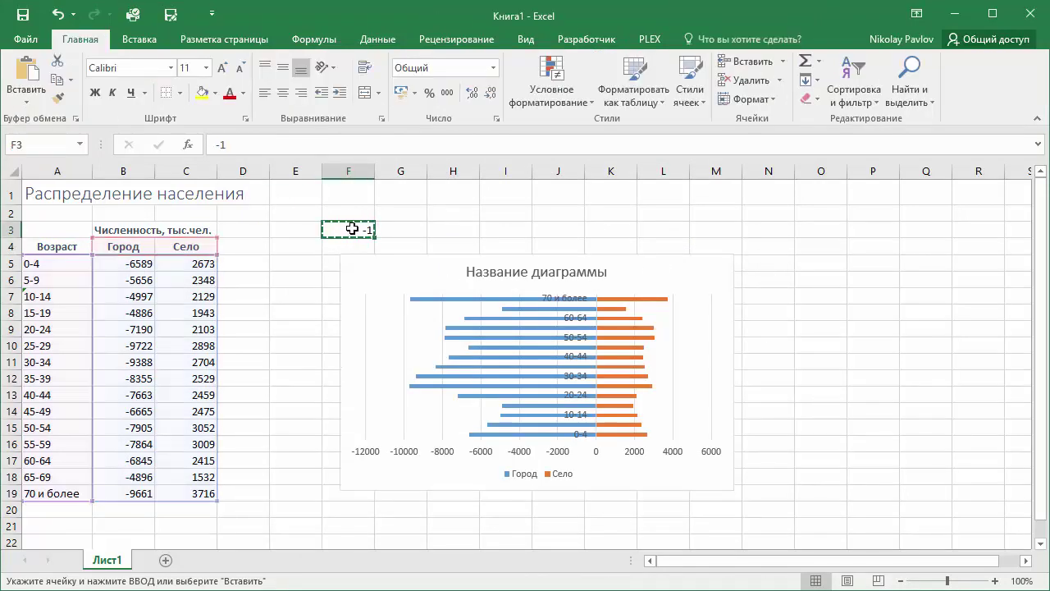
key(Escape)
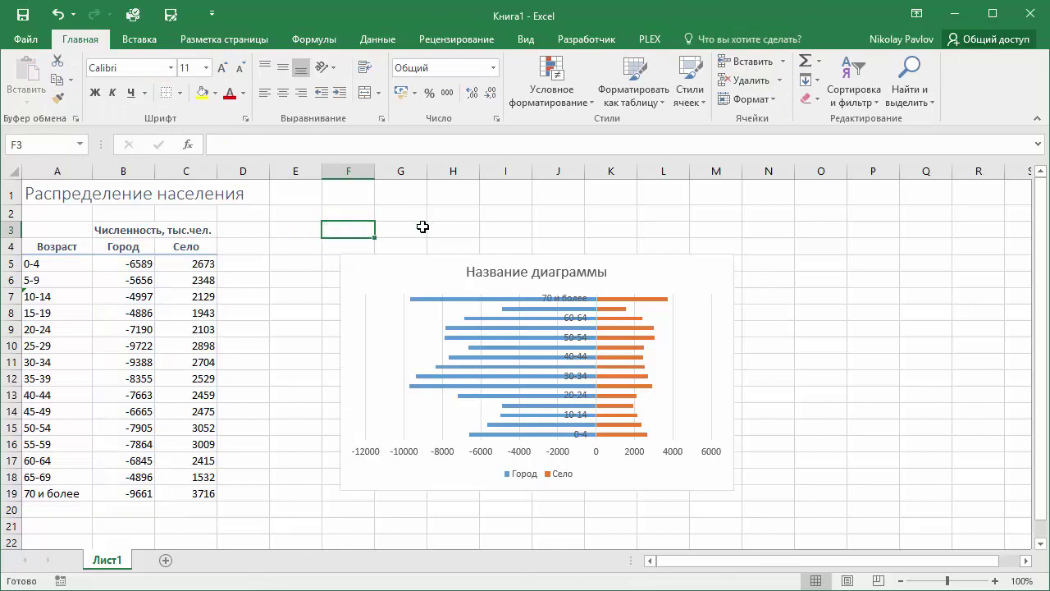
mouse_move(391, 259)
mouse_down()
mouse_move(328, 223)
mouse_move(320, 200)
mouse_up()
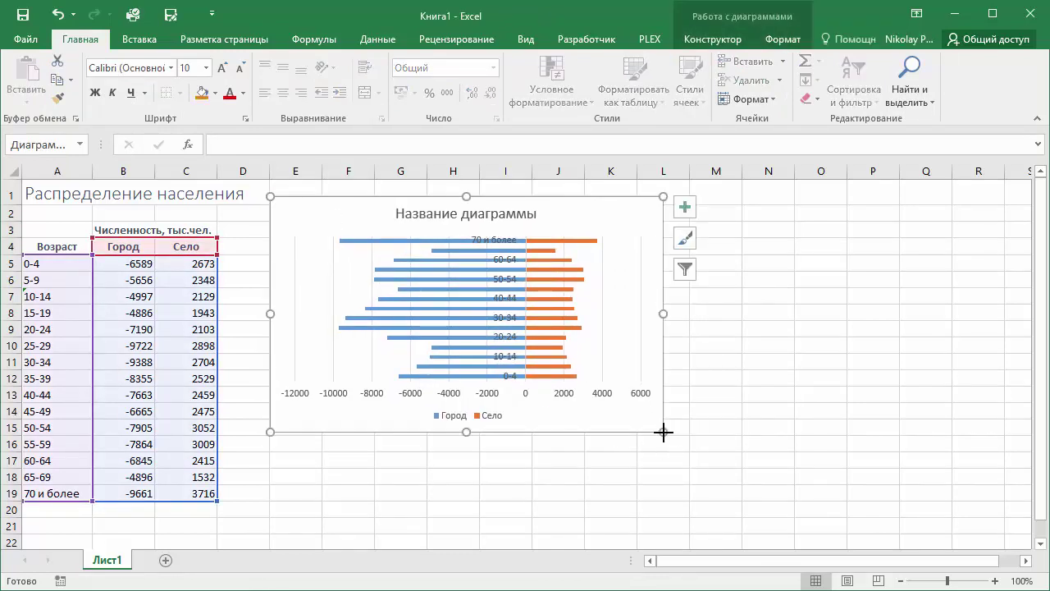
drag(663, 432, 678, 529)
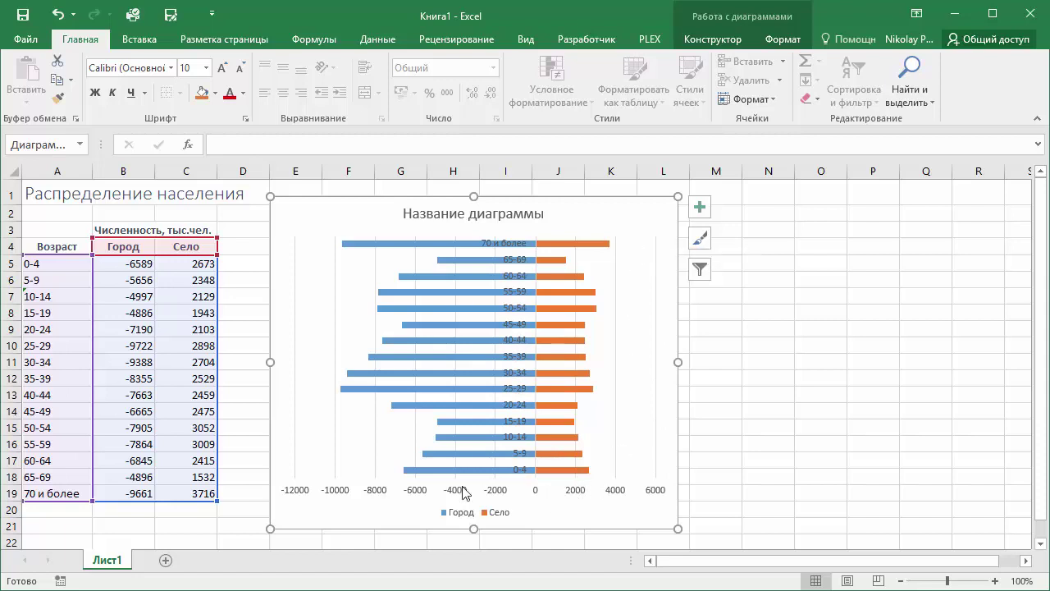
Set the vertical axis to cross at the maximum axis value so age labels sit right
right_click(580, 500)
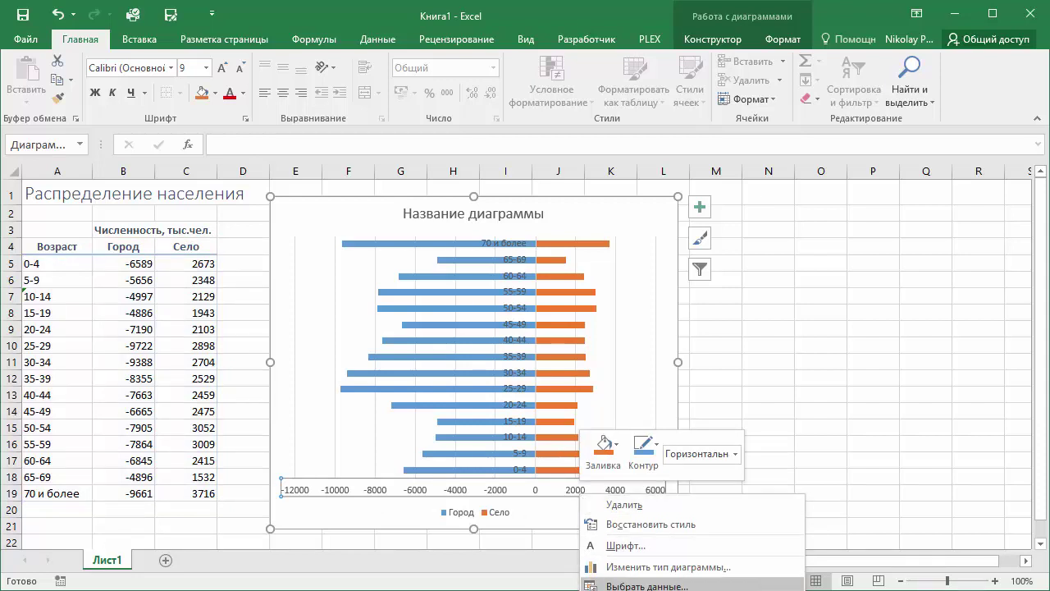
click(656, 589)
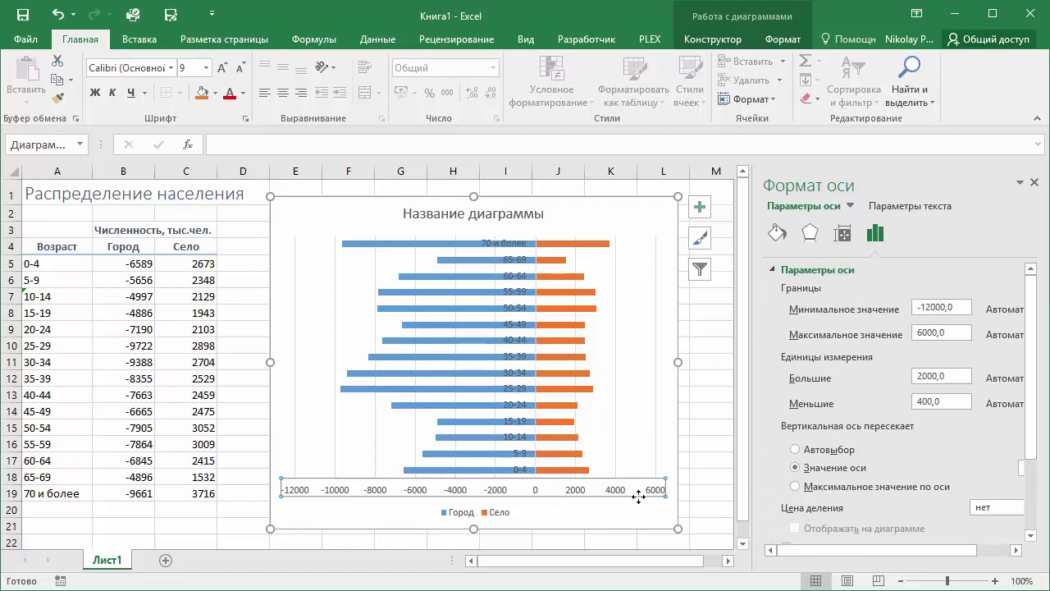
click(830, 487)
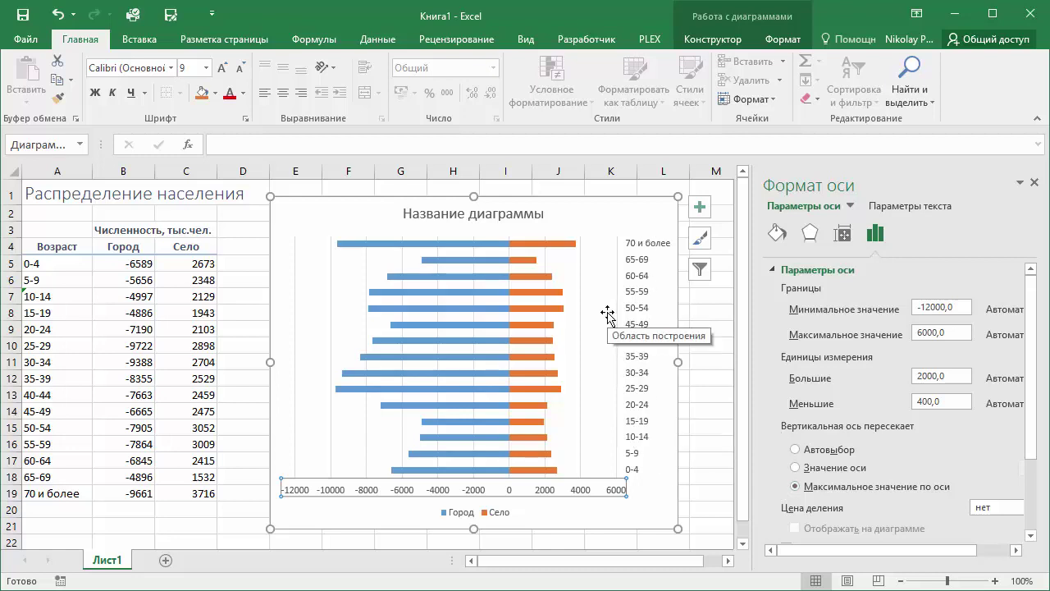
click(1034, 182)
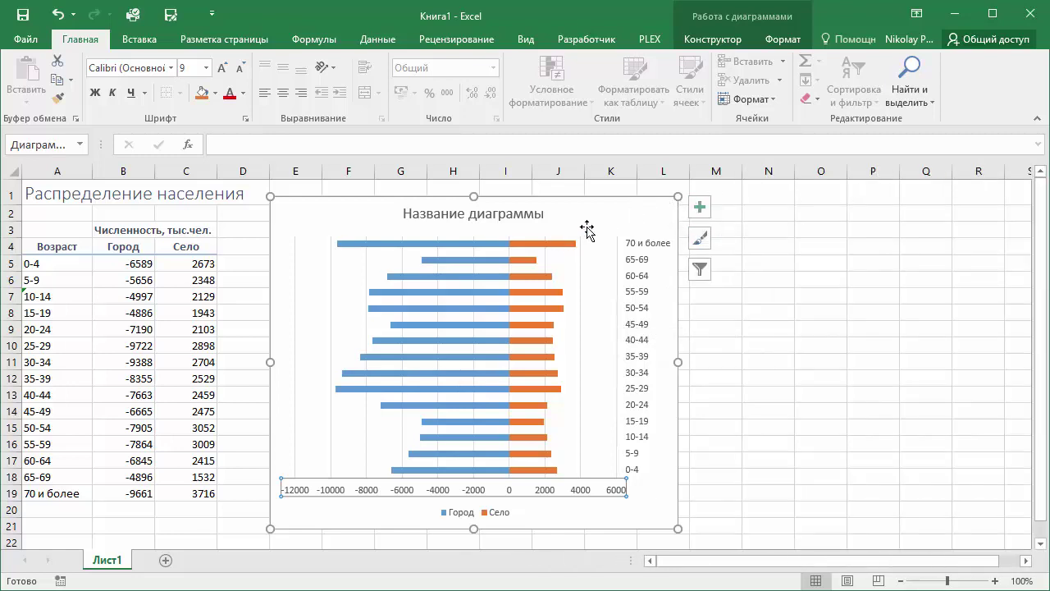
click(696, 211)
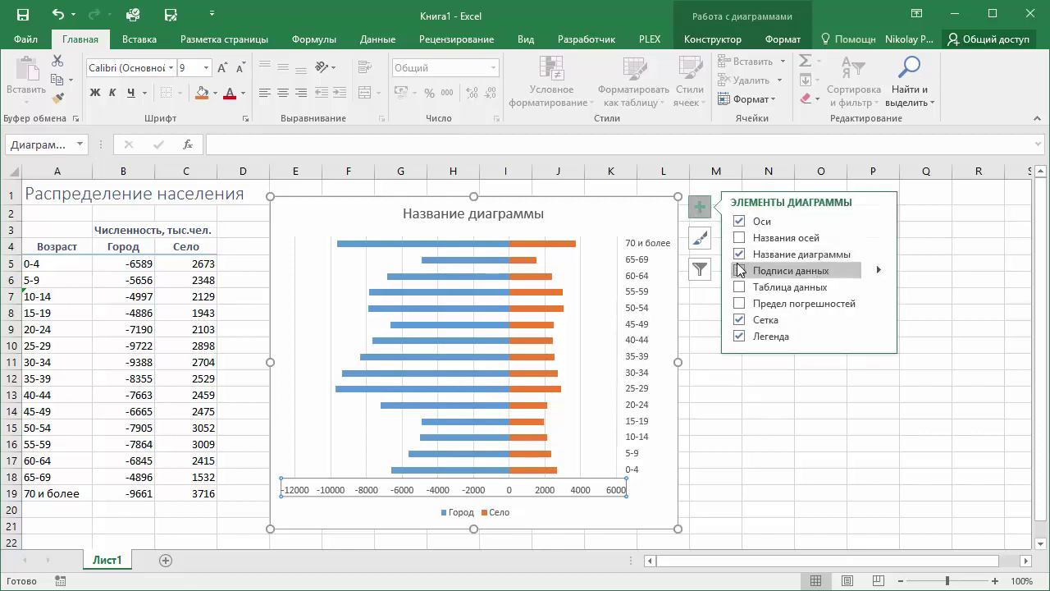
Turn on Data Labels for all chart bars, then select the Город values B5:B19
click(740, 272)
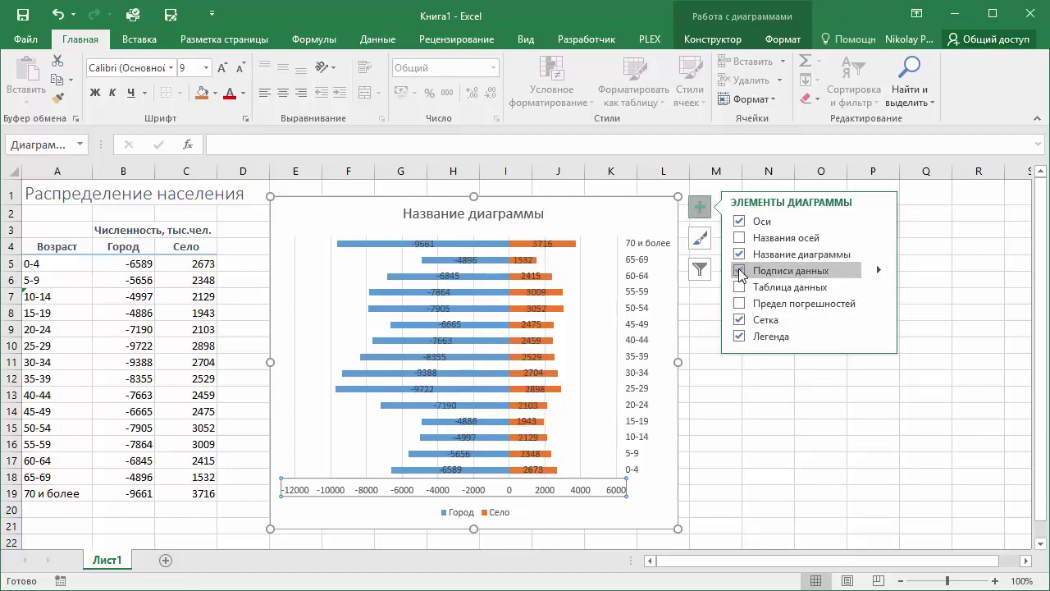
click(761, 432)
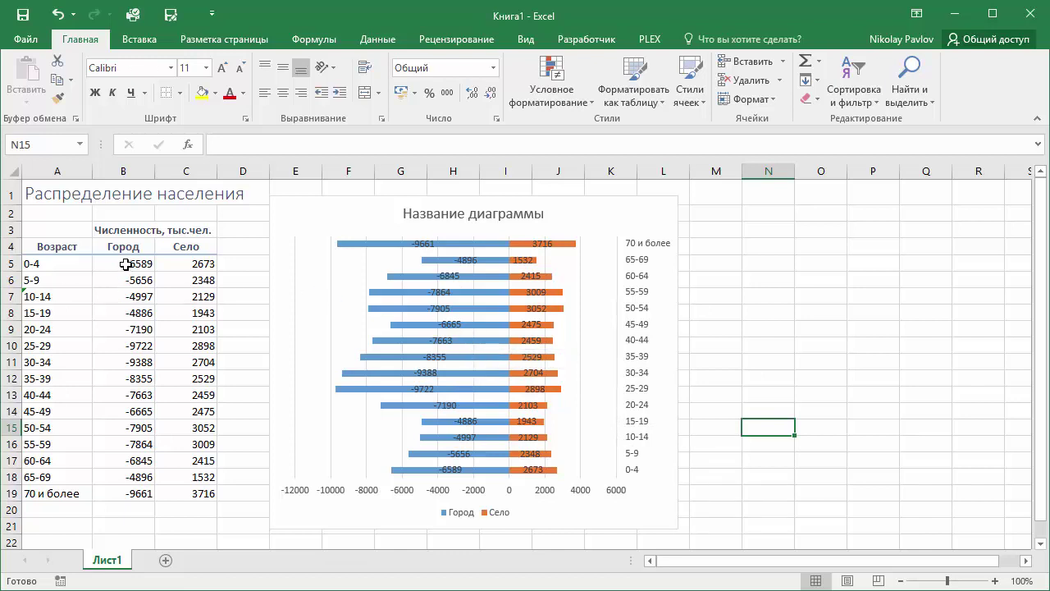
drag(124, 264, 123, 494)
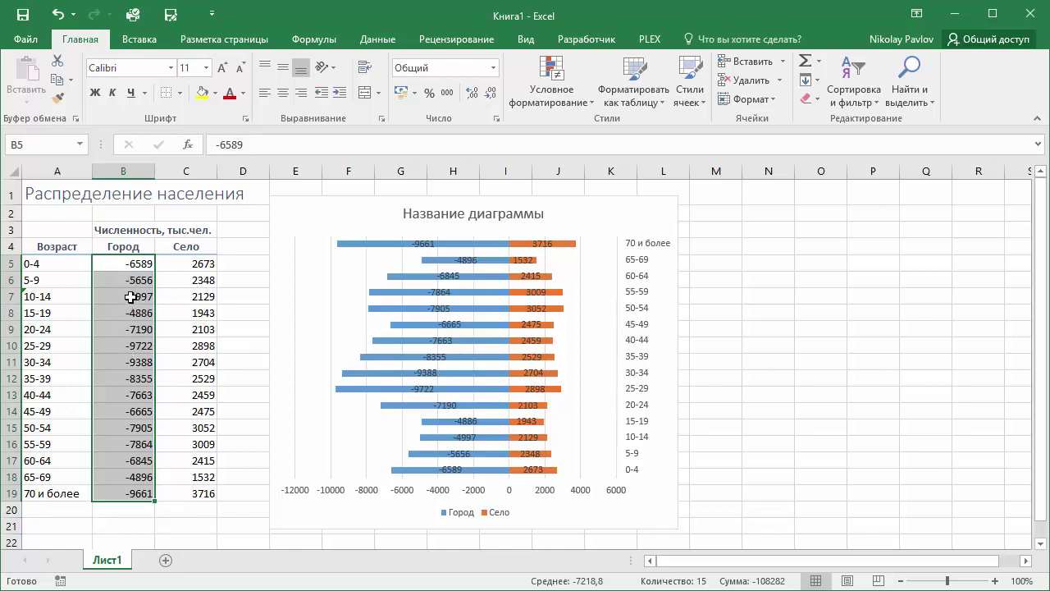
Apply the custom number format #;#;0 to B5:B19 so Город values show without minus signs
right_click(131, 296)
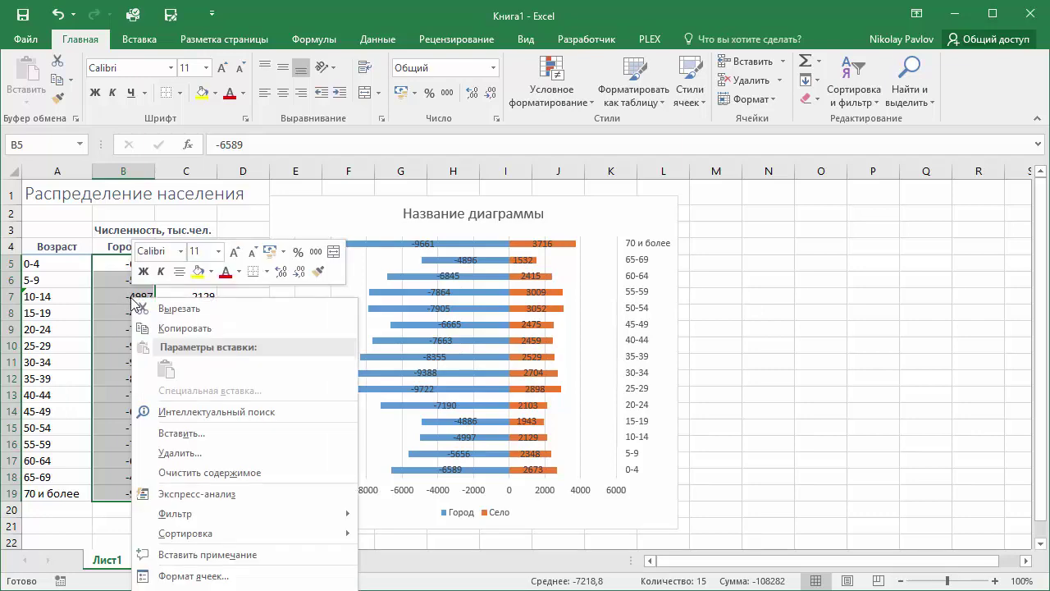
click(252, 577)
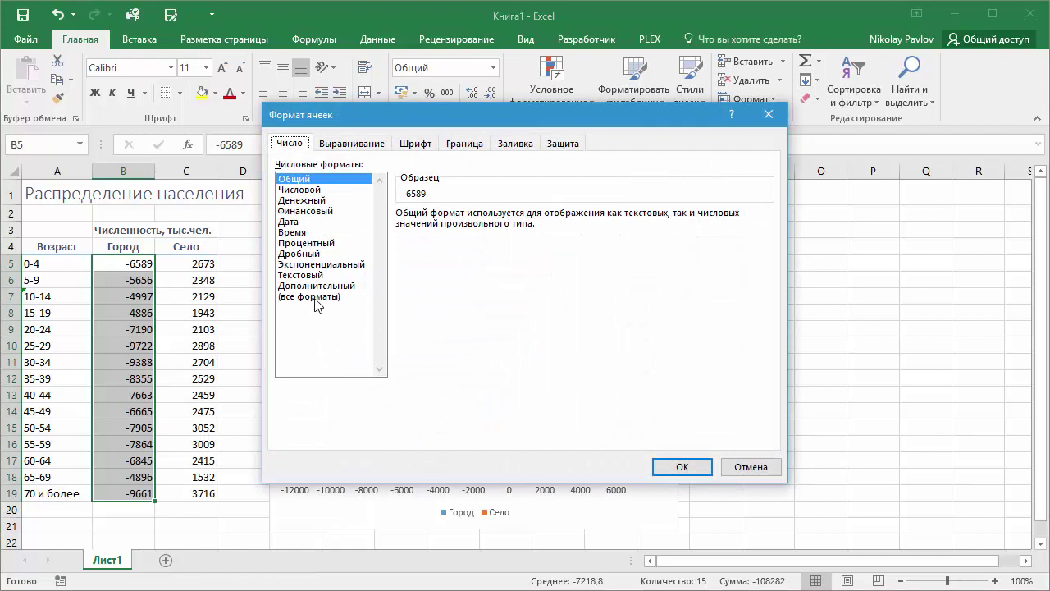
click(289, 296)
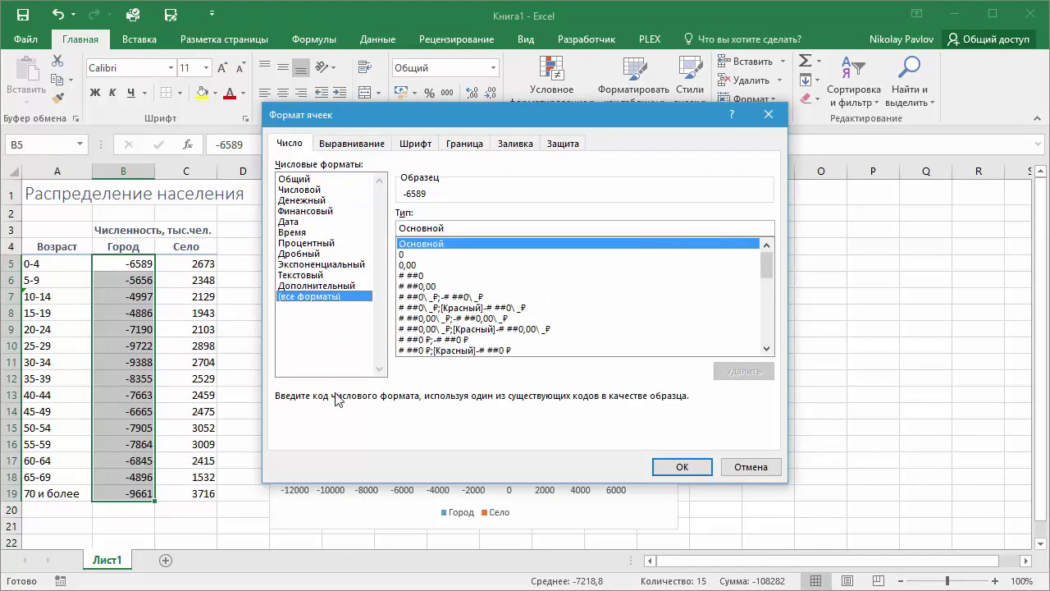
double_click(467, 230)
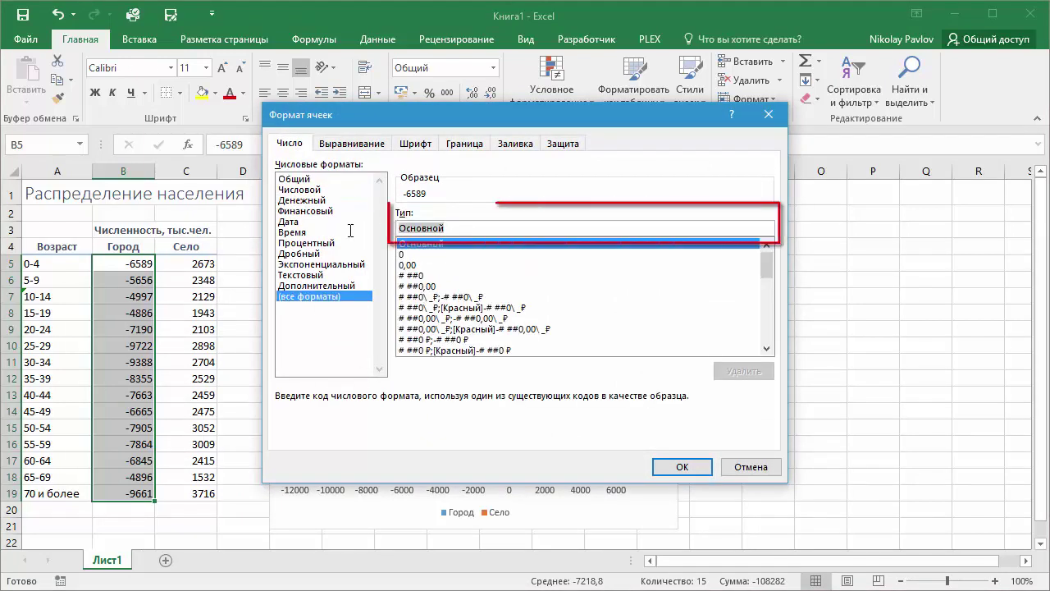
key(Delete)
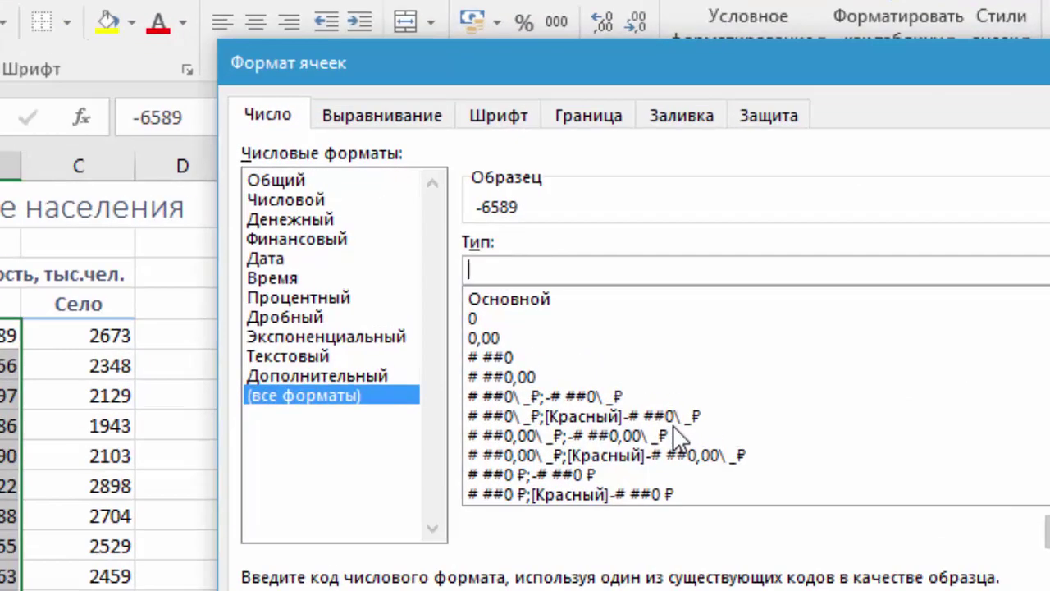
text(#)
text(;)
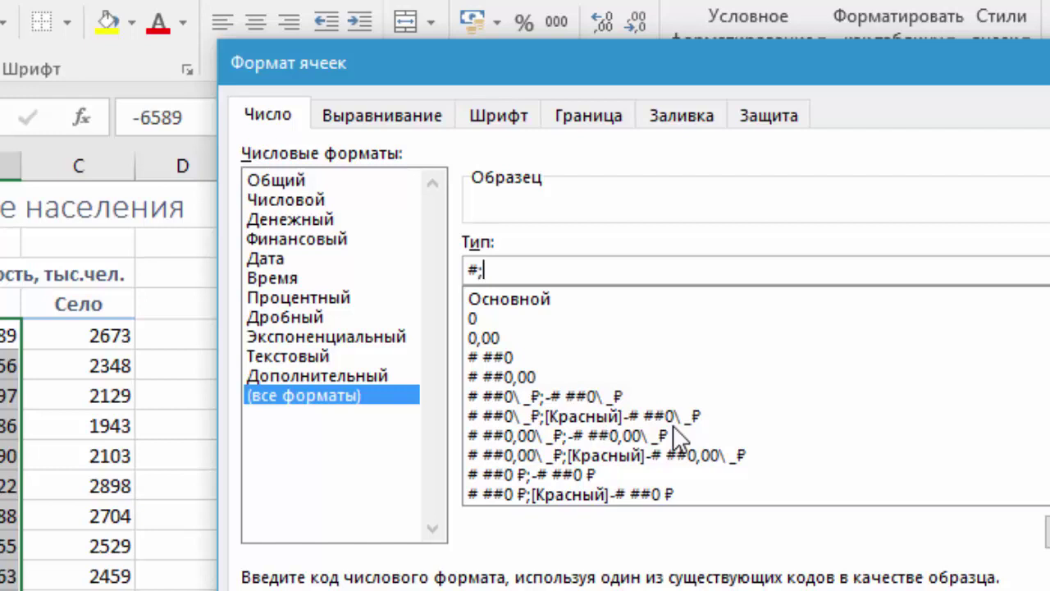
text(-#)
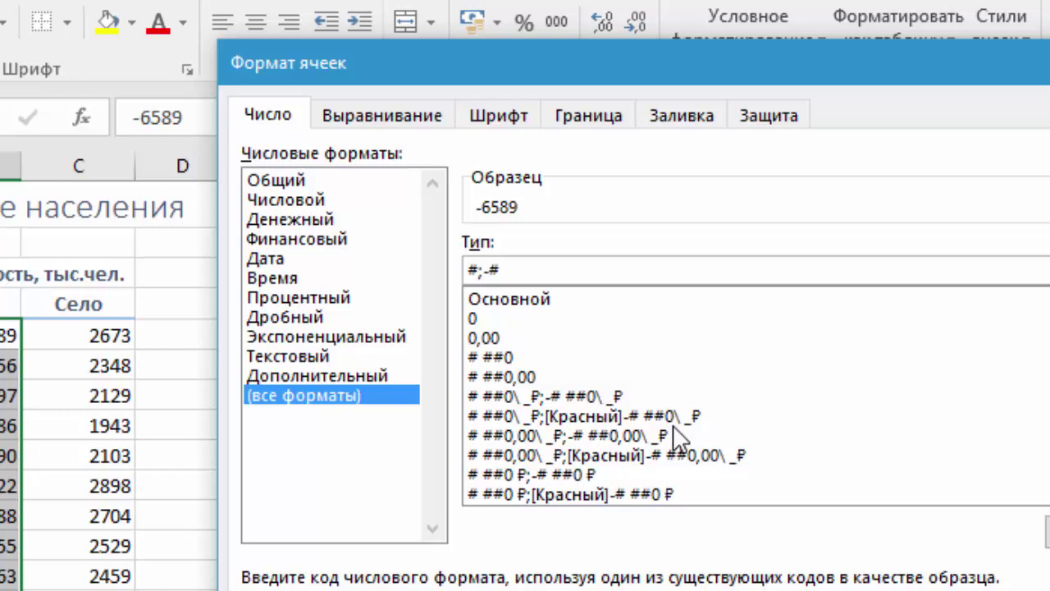
text(;)
text(0)
key(BackSpace)
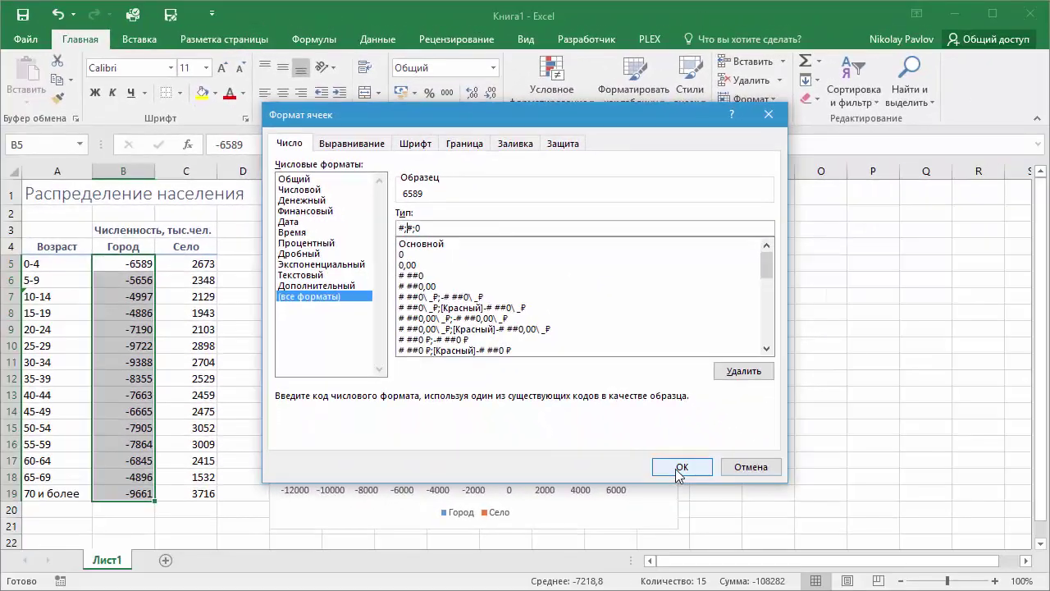
click(672, 462)
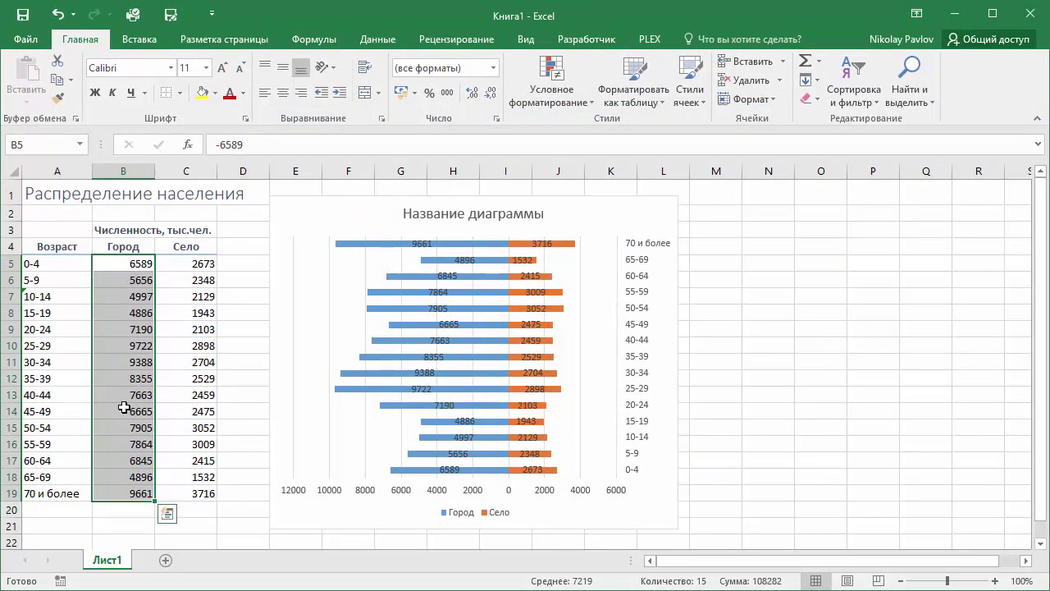
Check the stored negative values in B7 and B10, then select the pyramid chart
click(128, 301)
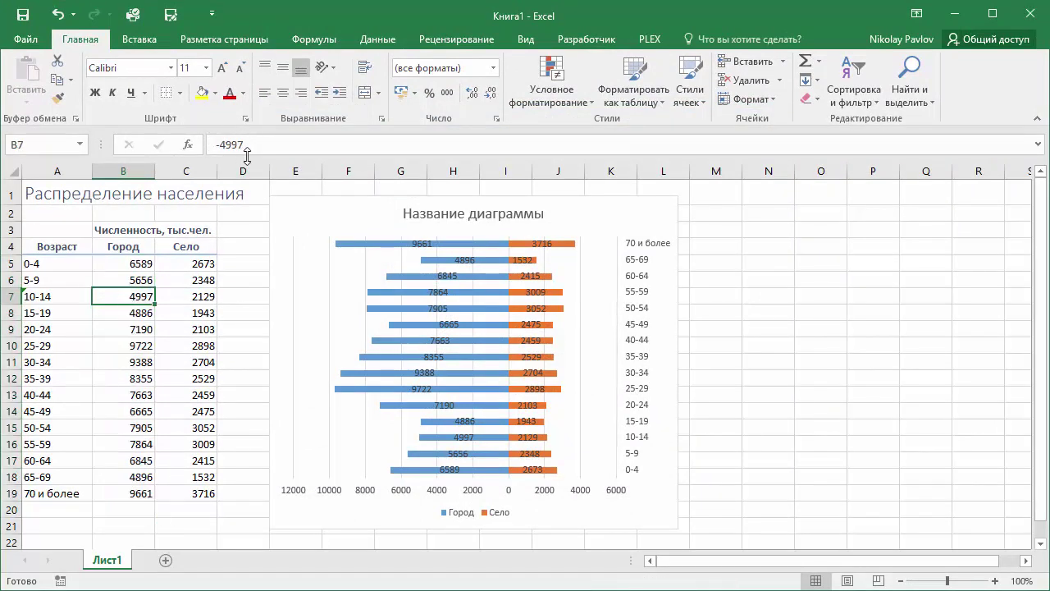
click(117, 349)
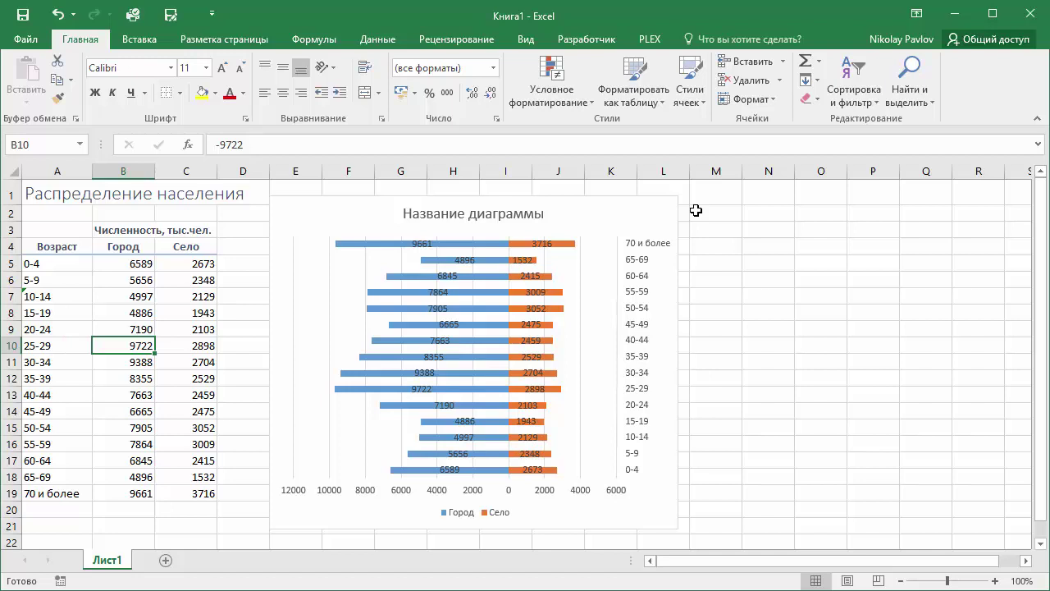
click(643, 210)
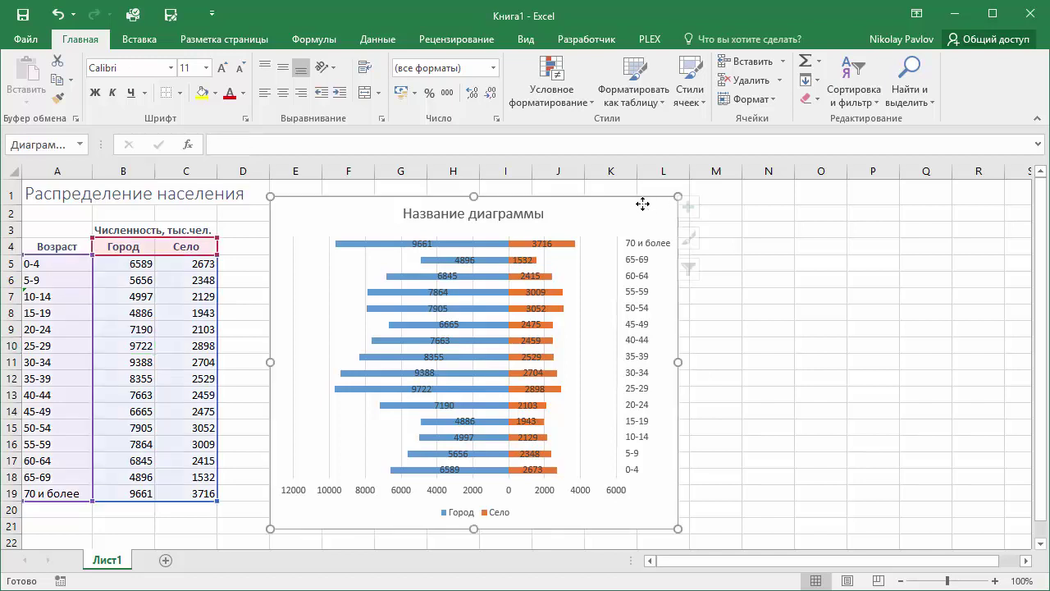
Add axis titles and link the vertical one to cell A4 so it reads Возраст
click(703, 209)
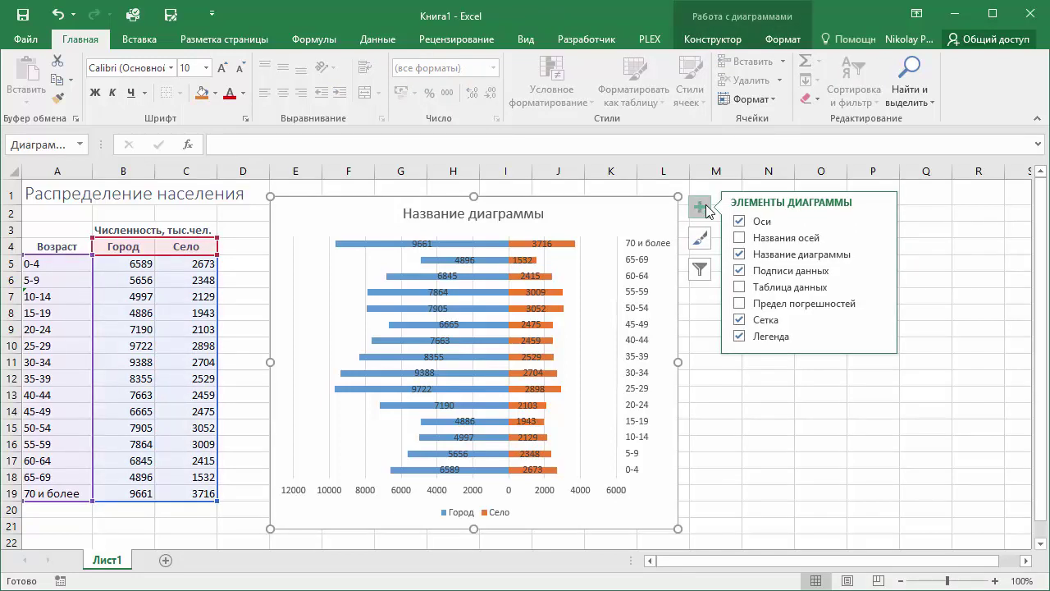
click(743, 242)
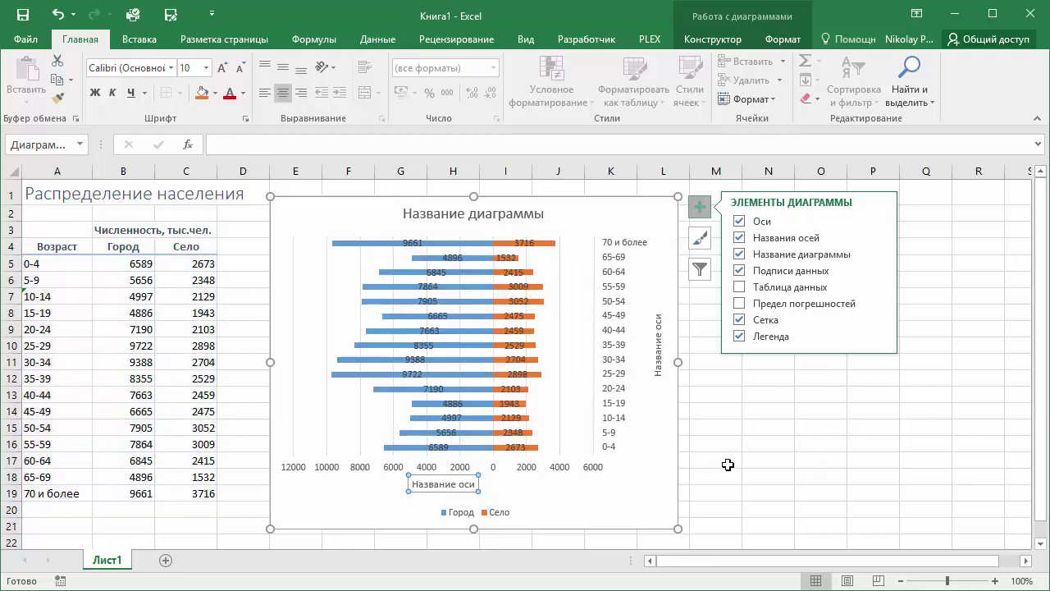
click(657, 361)
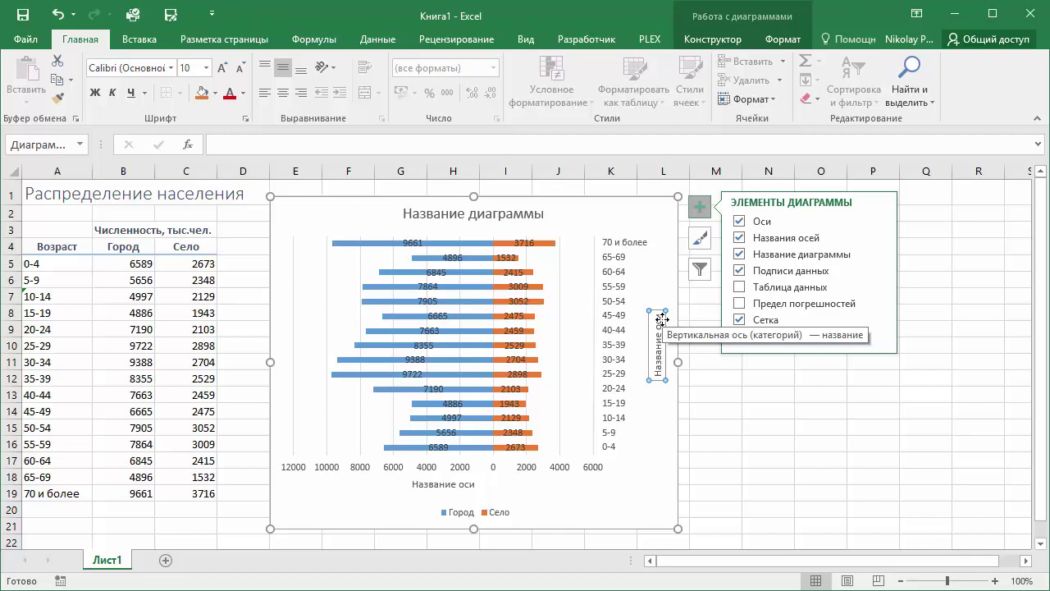
click(246, 146)
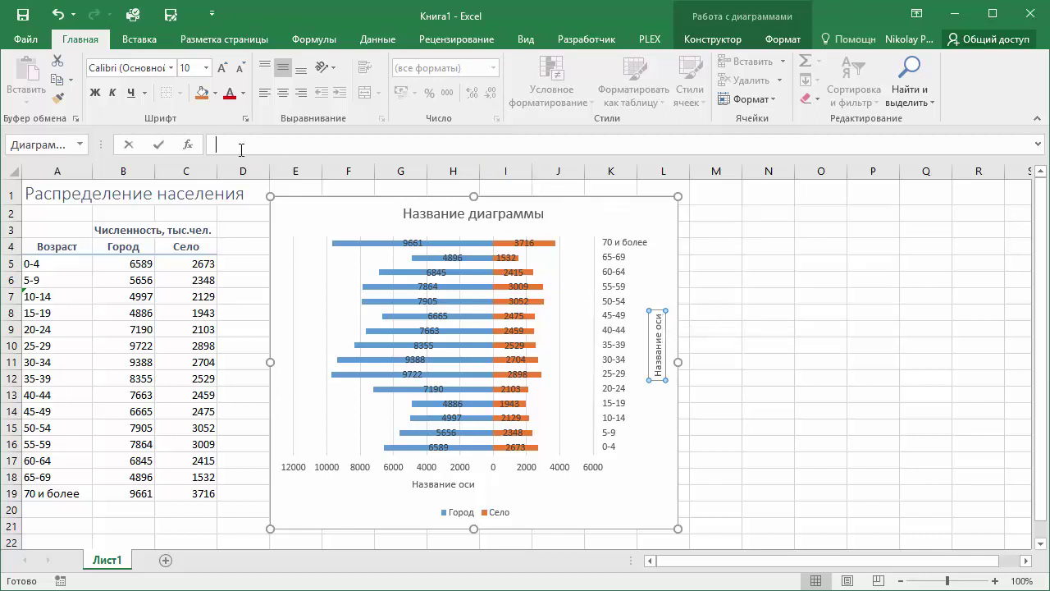
text(=)
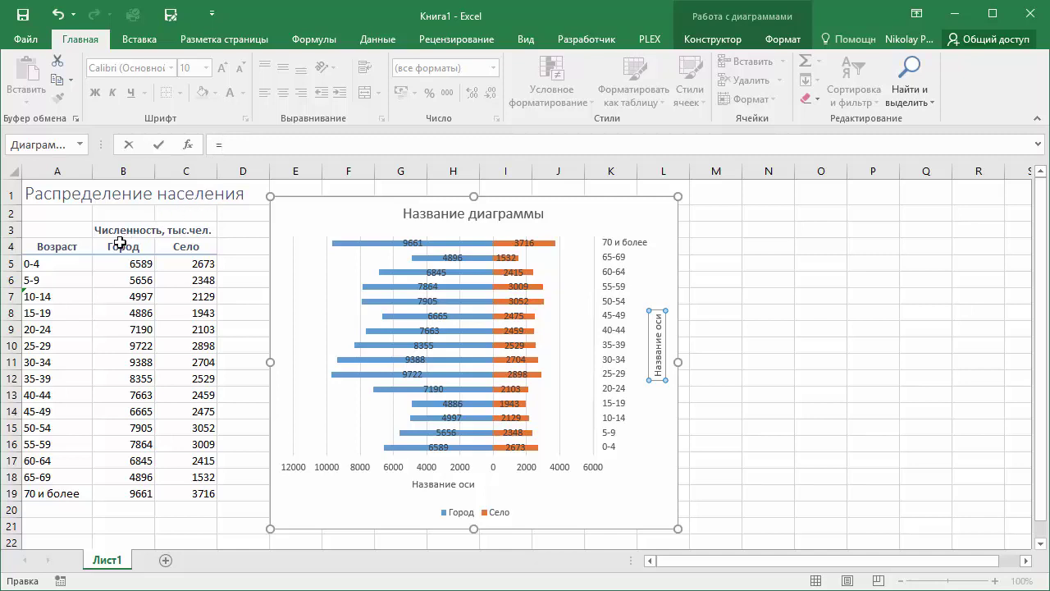
click(51, 244)
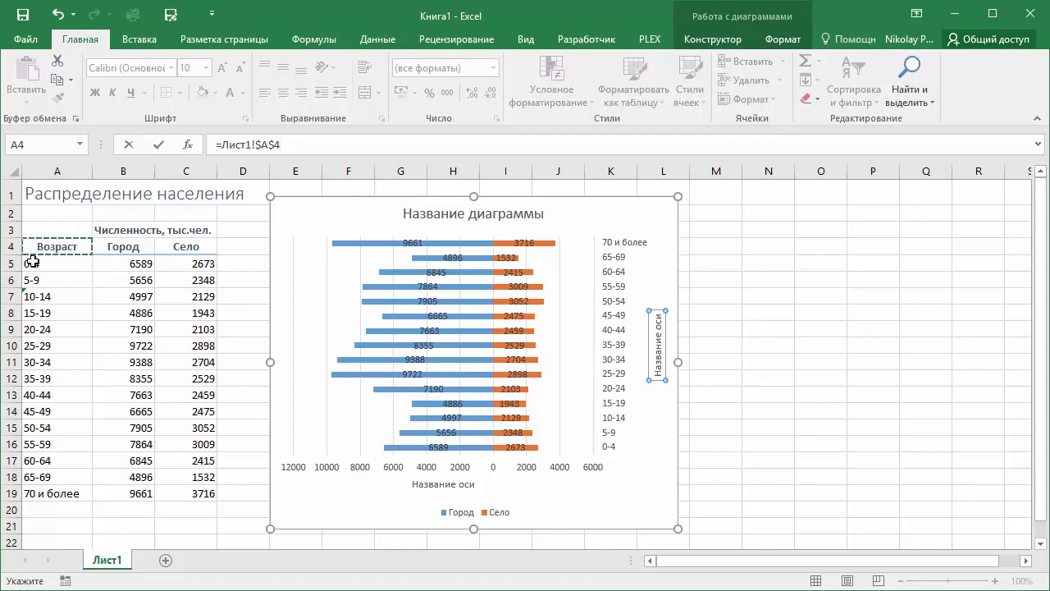
key(Return)
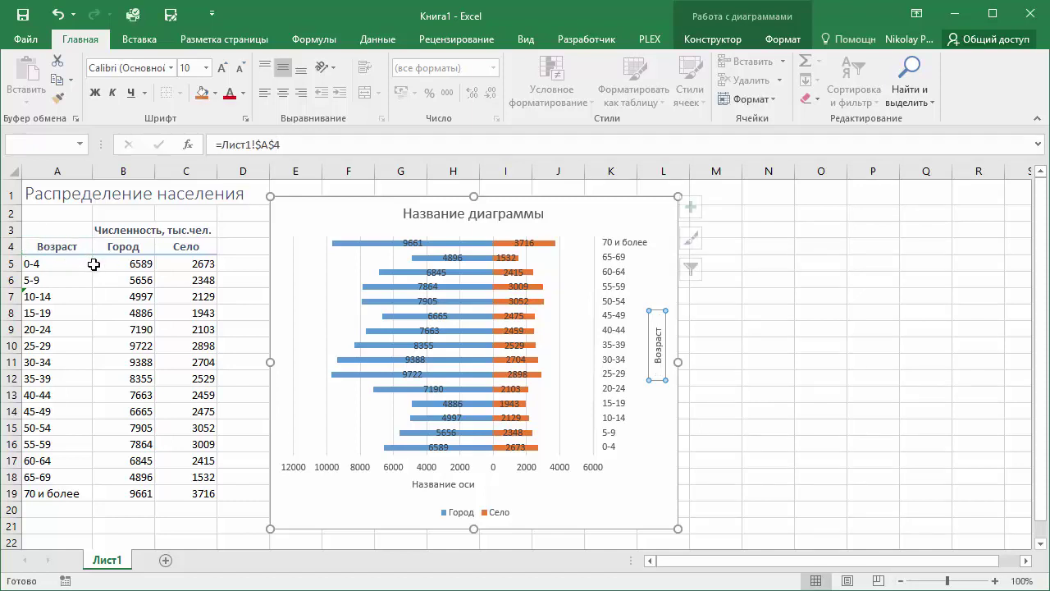
Link the horizontal axis title to cell B3 so it reads Численность, тыс.чел
click(449, 484)
click(240, 146)
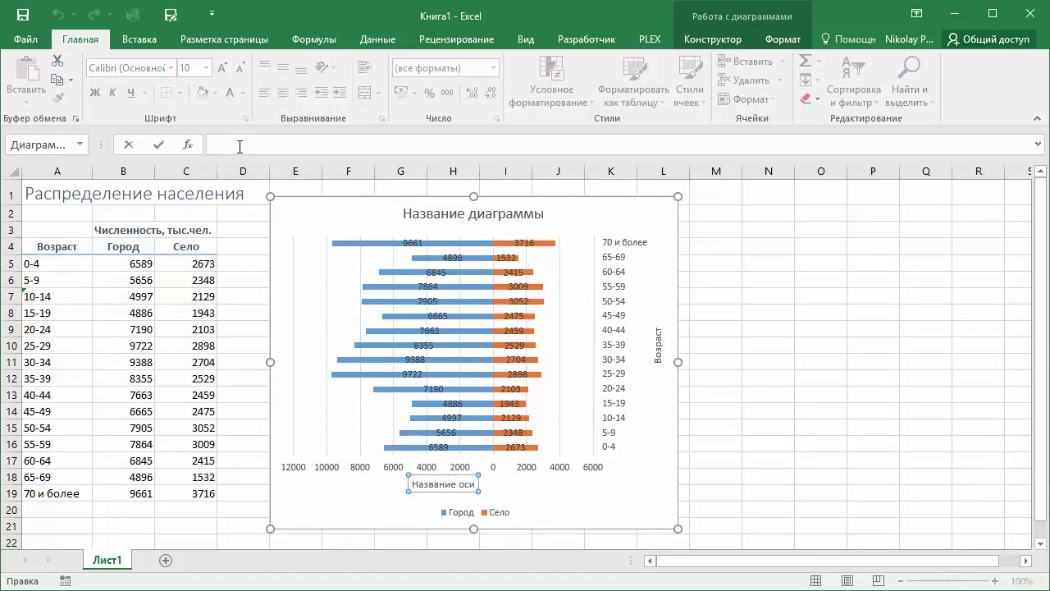
text(=)
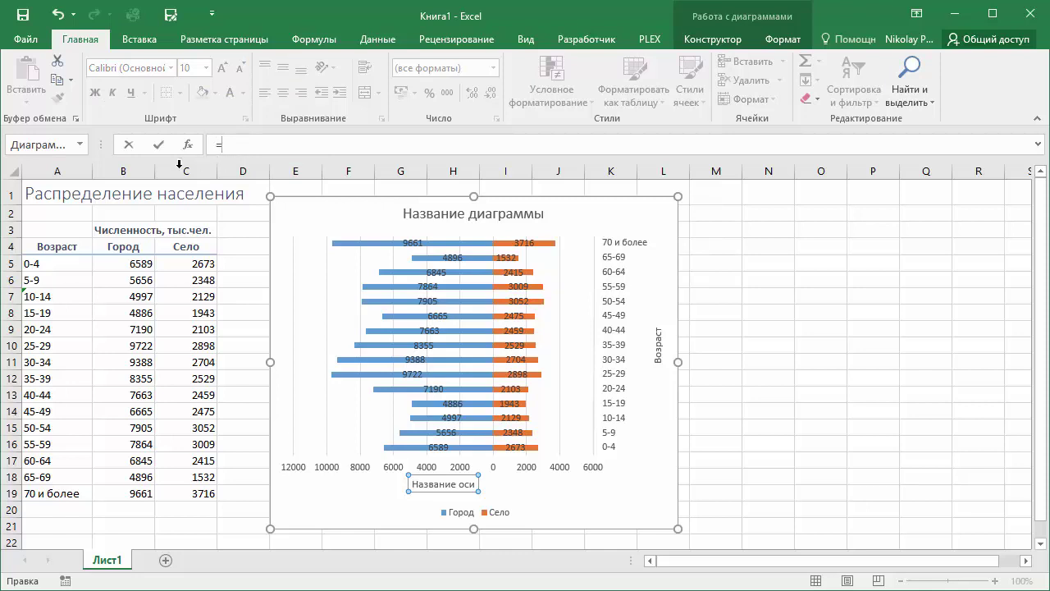
click(119, 230)
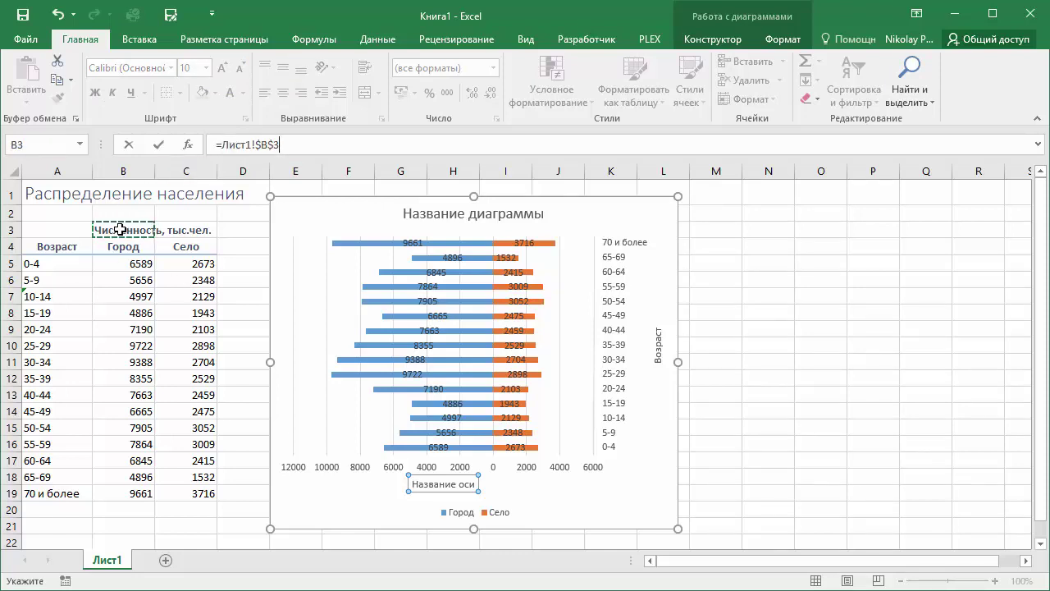
key(Return)
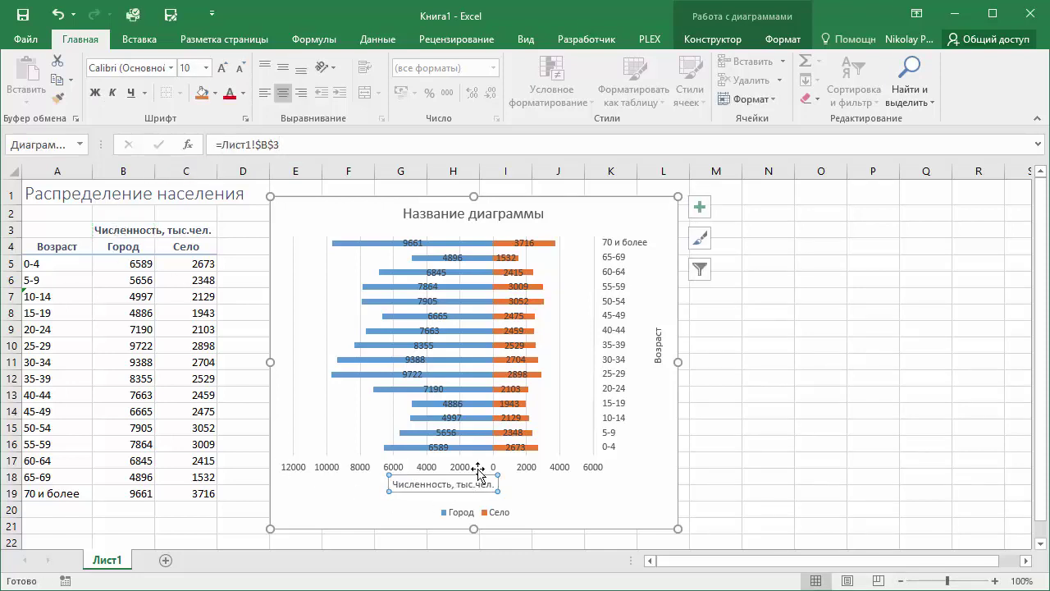
click(498, 218)
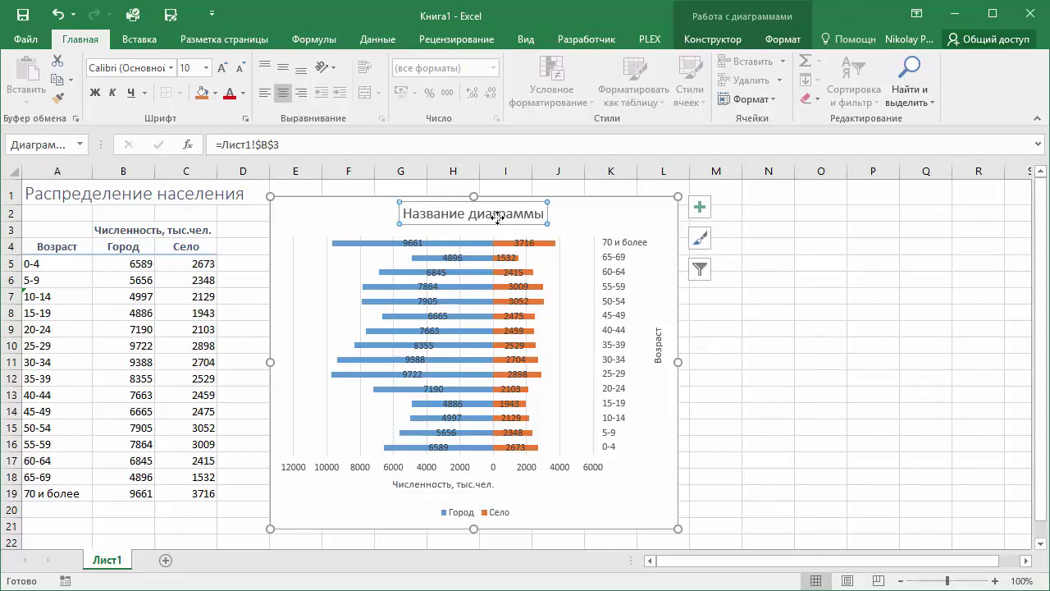
Link the chart title to =Лист1!A1 so it shows Распределение населения instead of Название диаграммы
click(289, 137)
text(=)
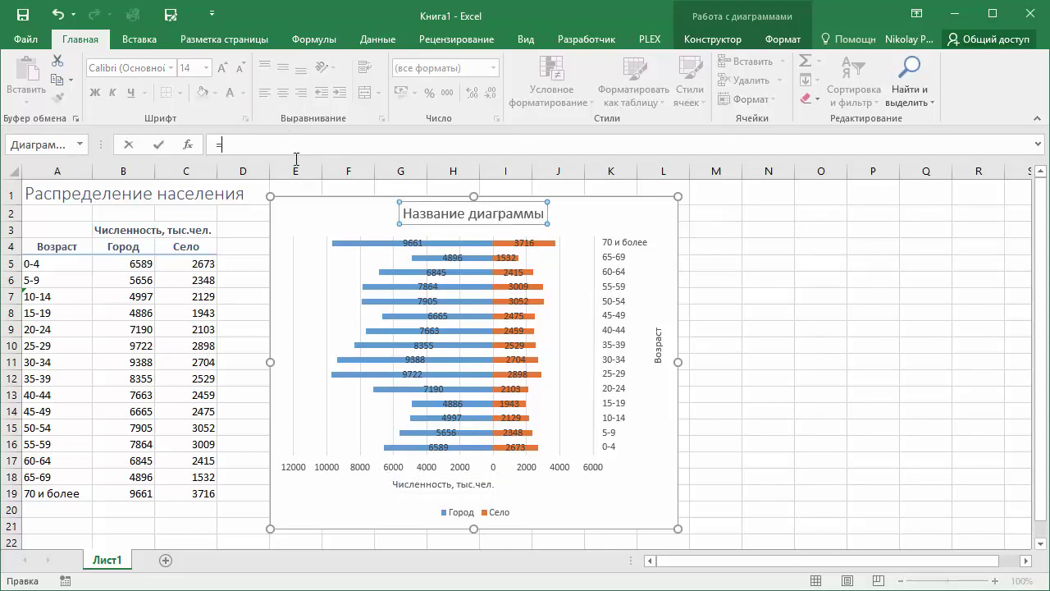
click(75, 195)
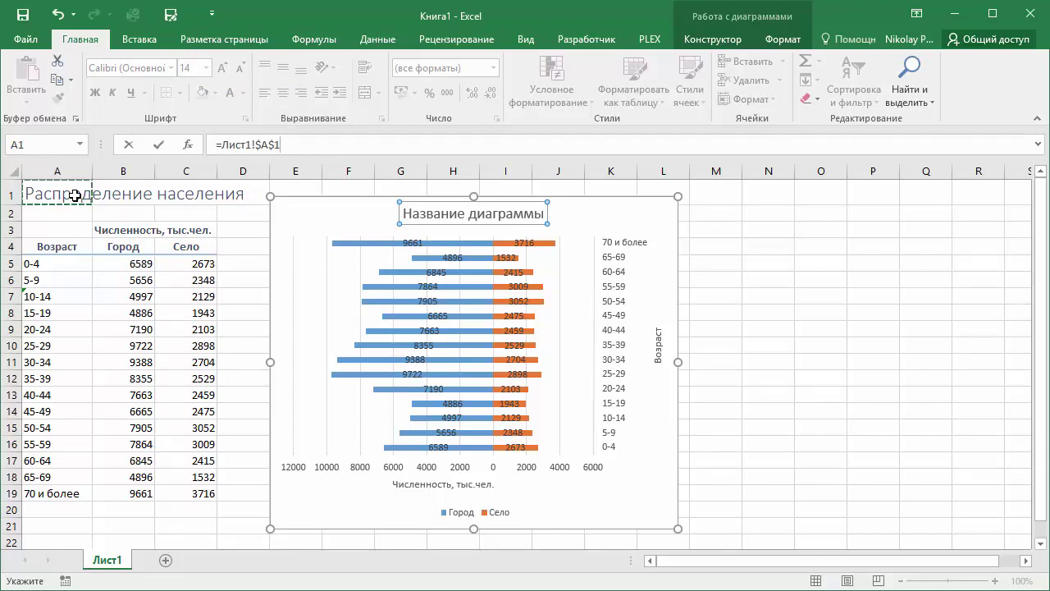
key(Return)
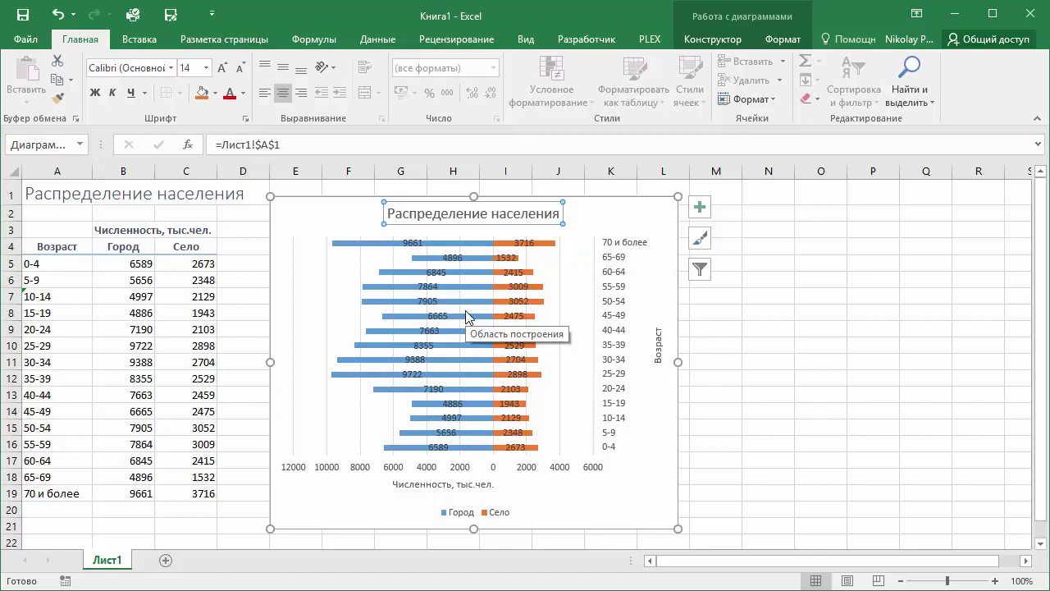
Set the Город series gap width (Боковой зазор) to 12% in Формат ряда данных
right_click(484, 249)
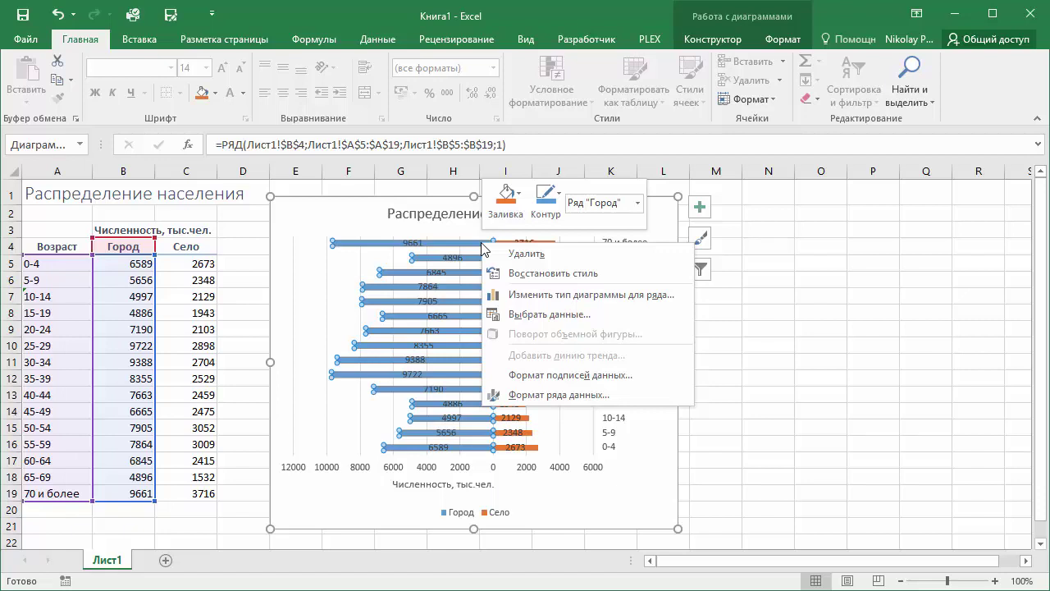
click(538, 395)
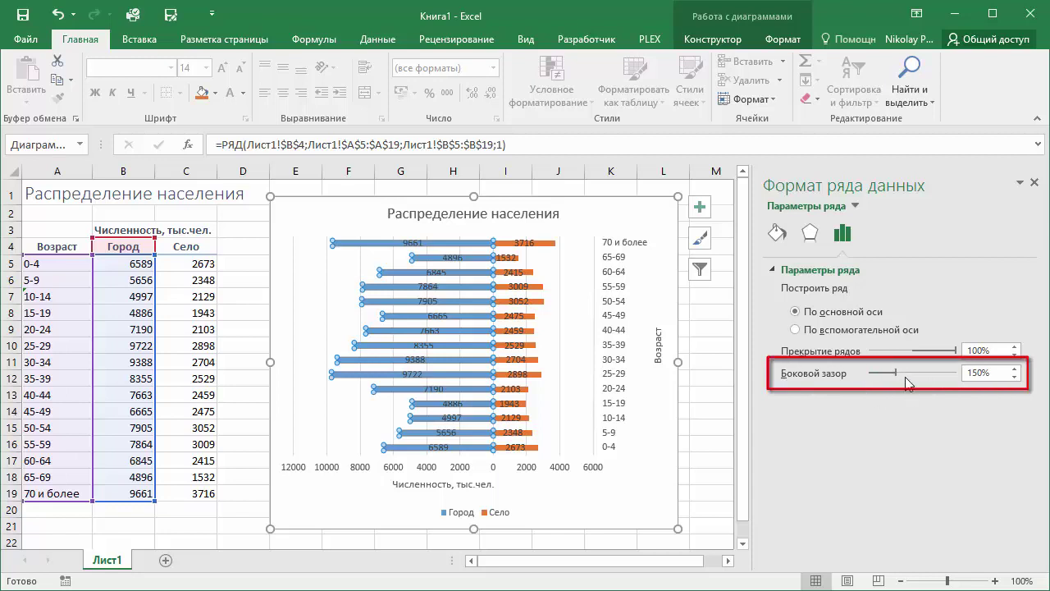
drag(895, 370, 926, 371)
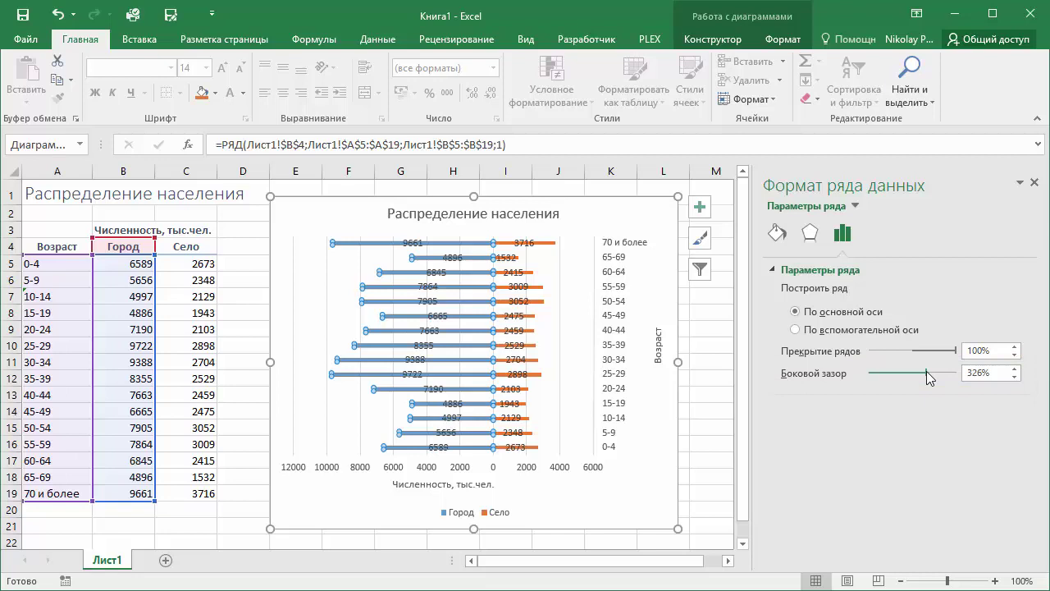
drag(927, 371, 875, 374)
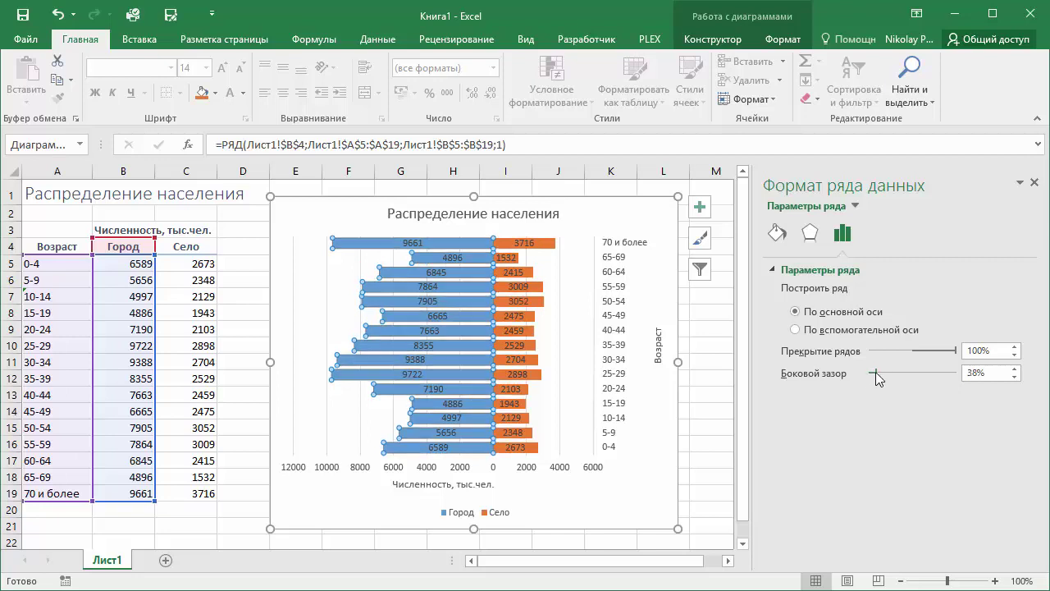
drag(875, 374, 867, 376)
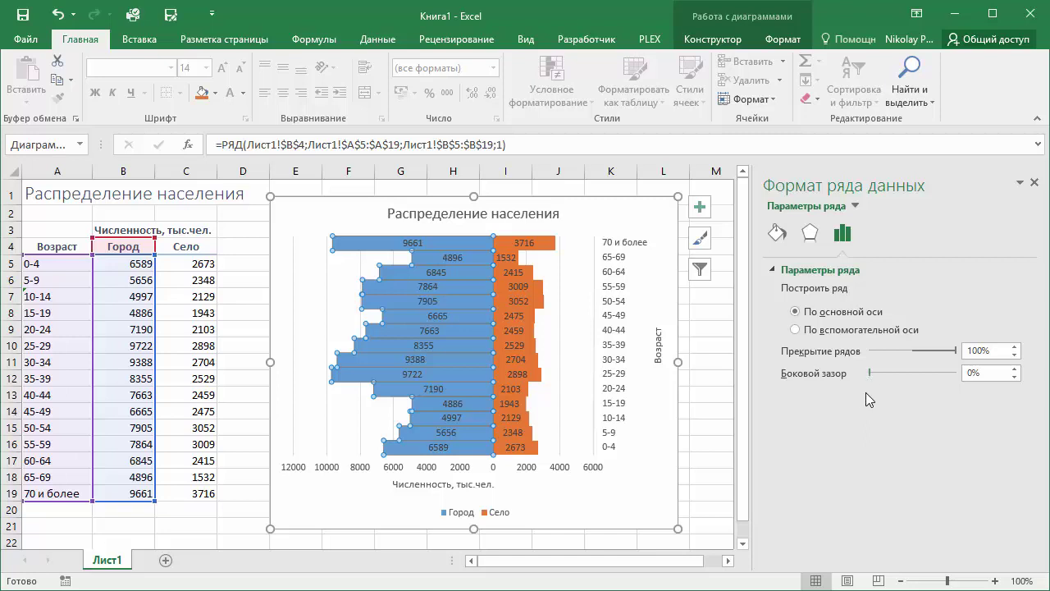
drag(868, 371, 871, 374)
click(1034, 182)
click(793, 228)
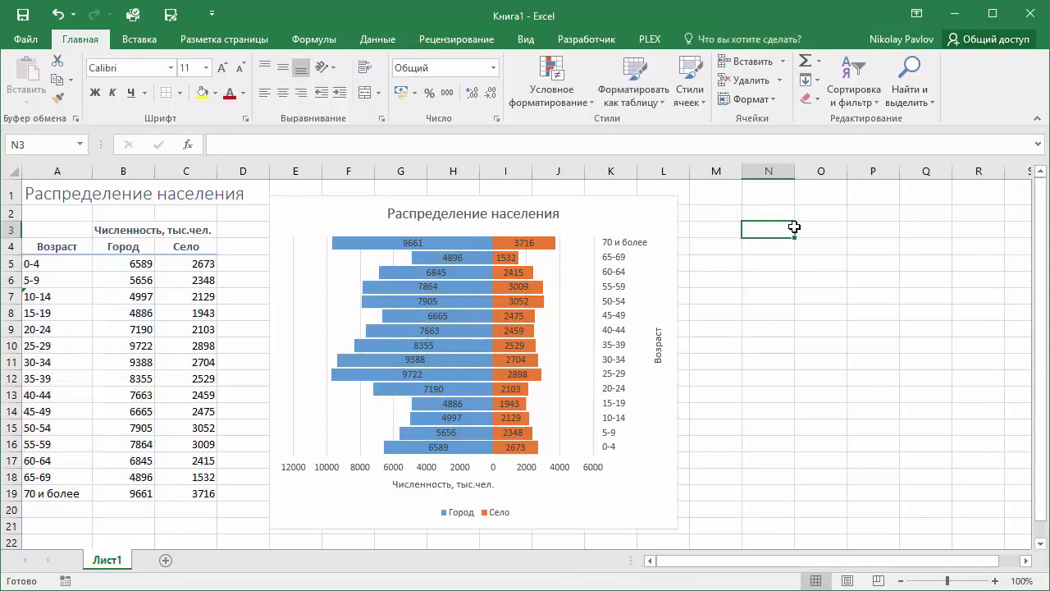